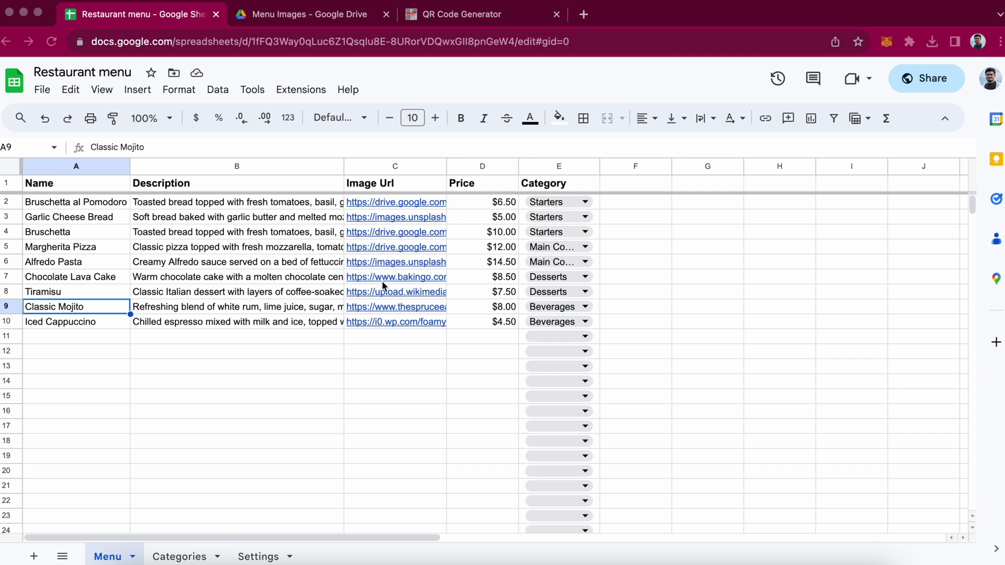
Make a copy of the spreadsheet named 'Copy of Restaurant menu' in the Restaurant Menu folder.
left_click(40, 92)
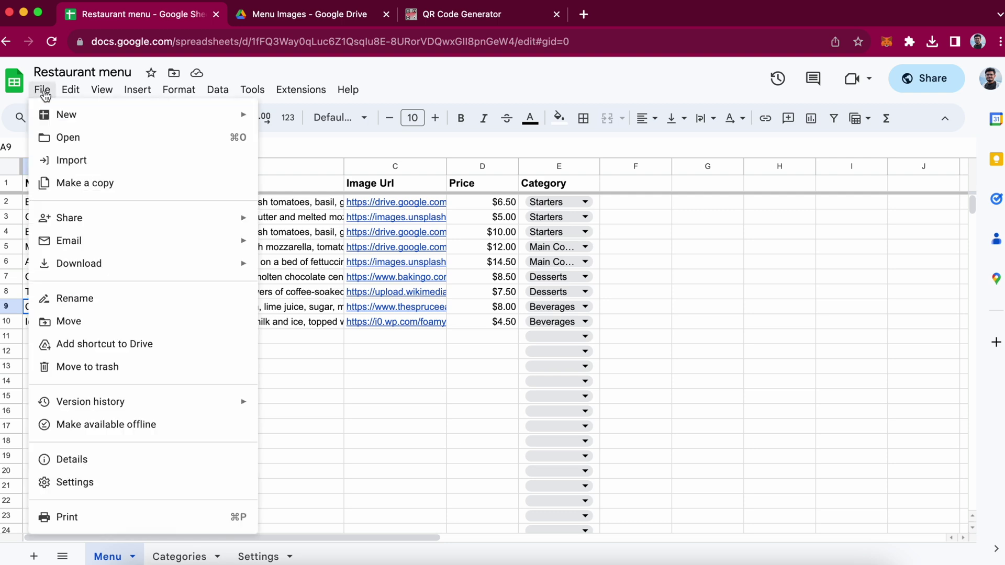
left_click(89, 183)
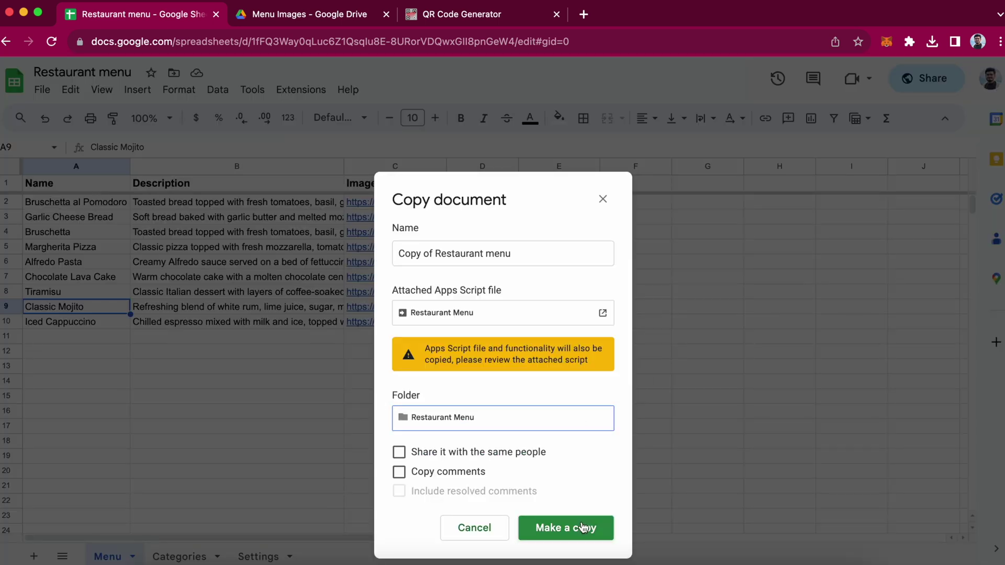
left_click(583, 528)
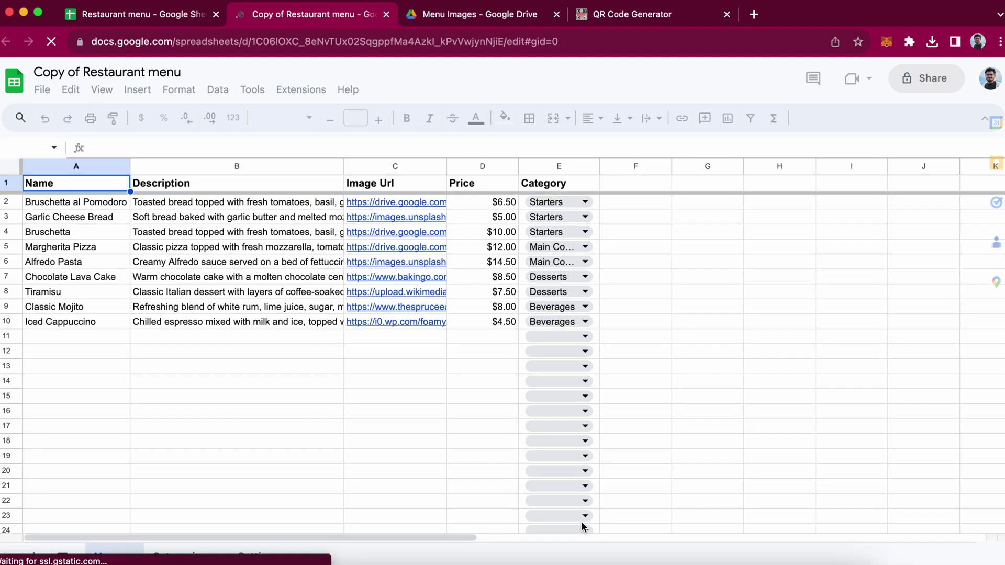
Inspect the Settings sheet's MyKitchen name in B1 and logo.jpg link in B2, then go to Menu Images.
left_click(261, 556)
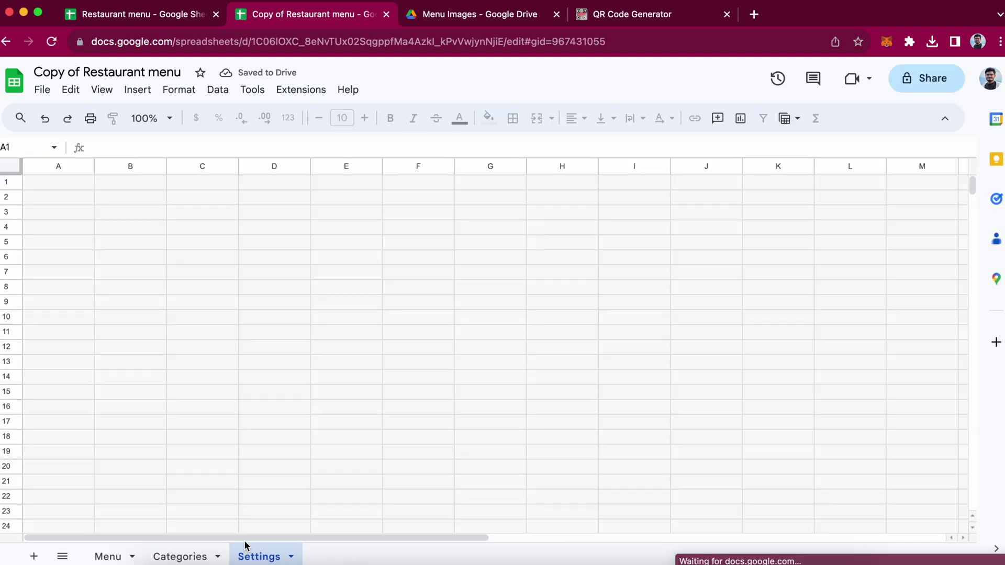
left_click(190, 319)
left_click(262, 184)
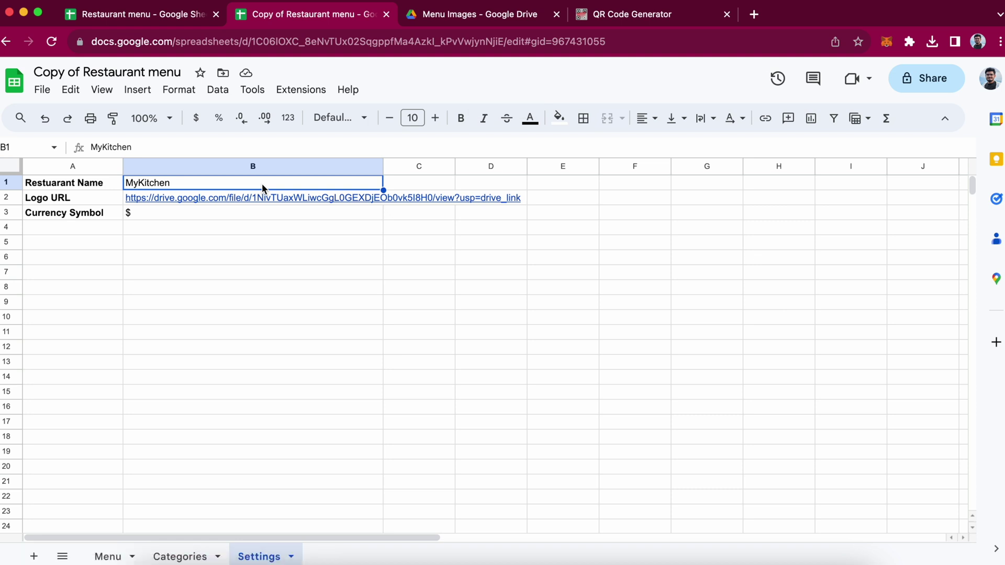
key("Return")
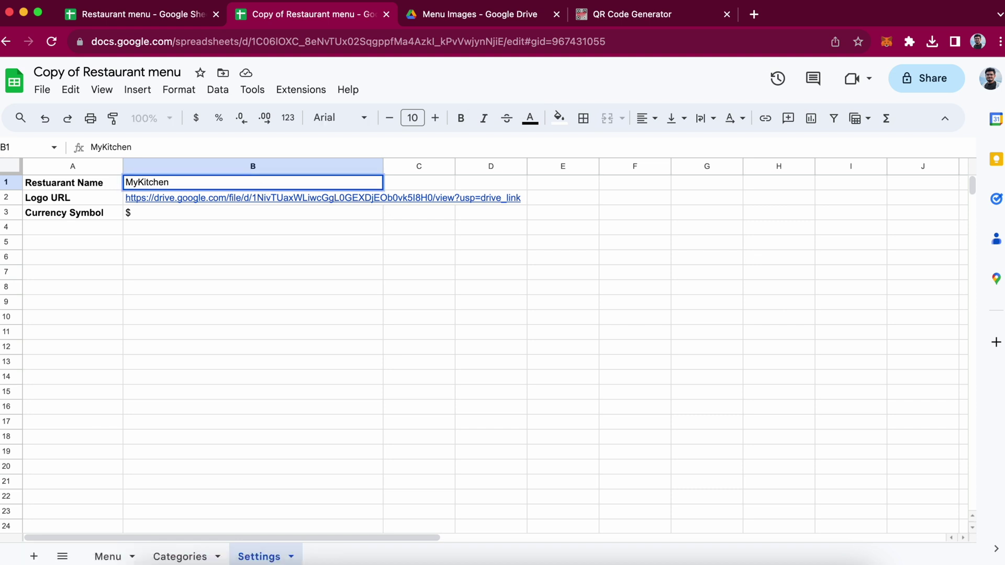
key("Return")
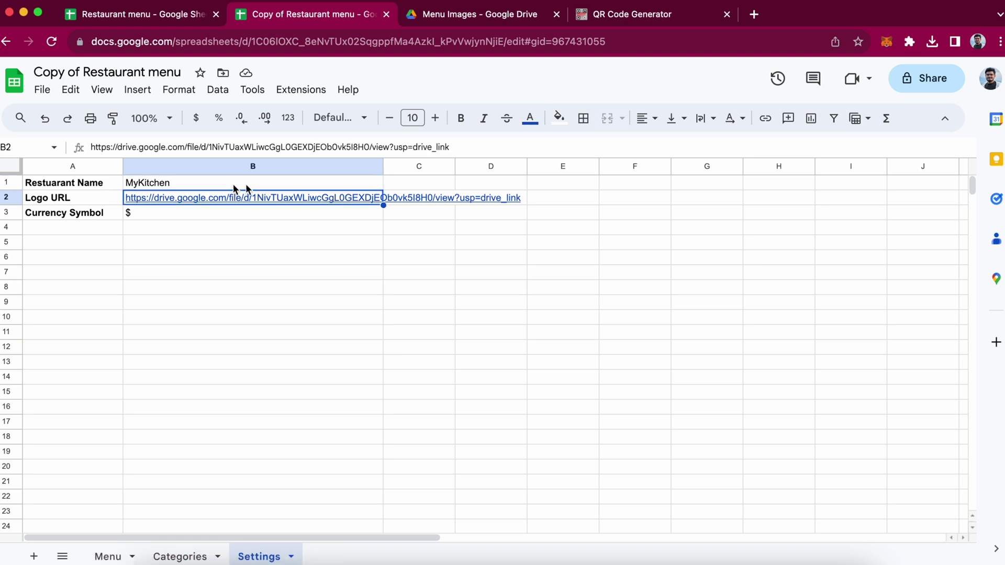
left_click(77, 198)
left_click(219, 197)
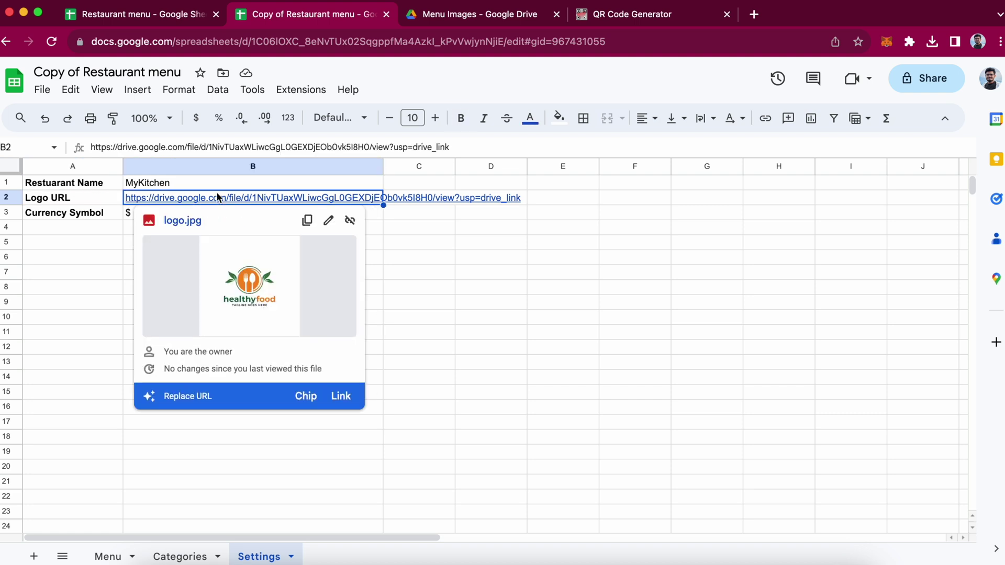
left_click(460, 14)
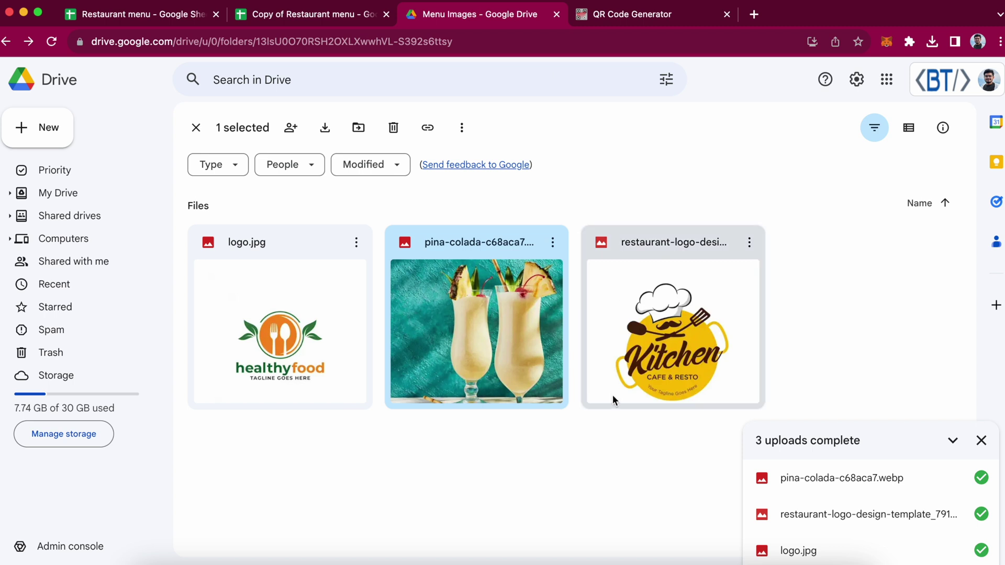
Share the restaurant-logo image so anyone with the link can view it.
left_click(598, 454)
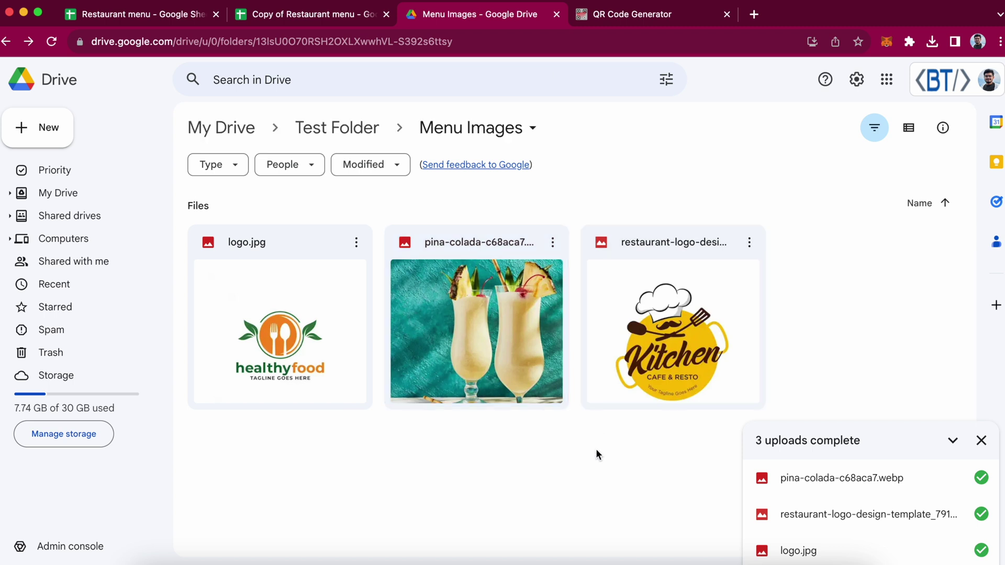
right_click(631, 305)
mouse_move(727, 433)
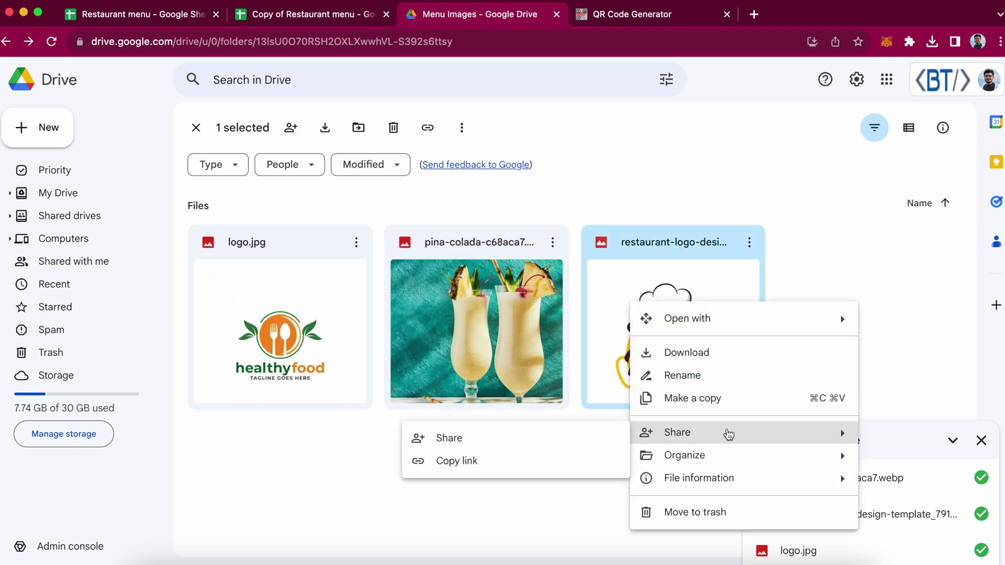
left_click(585, 437)
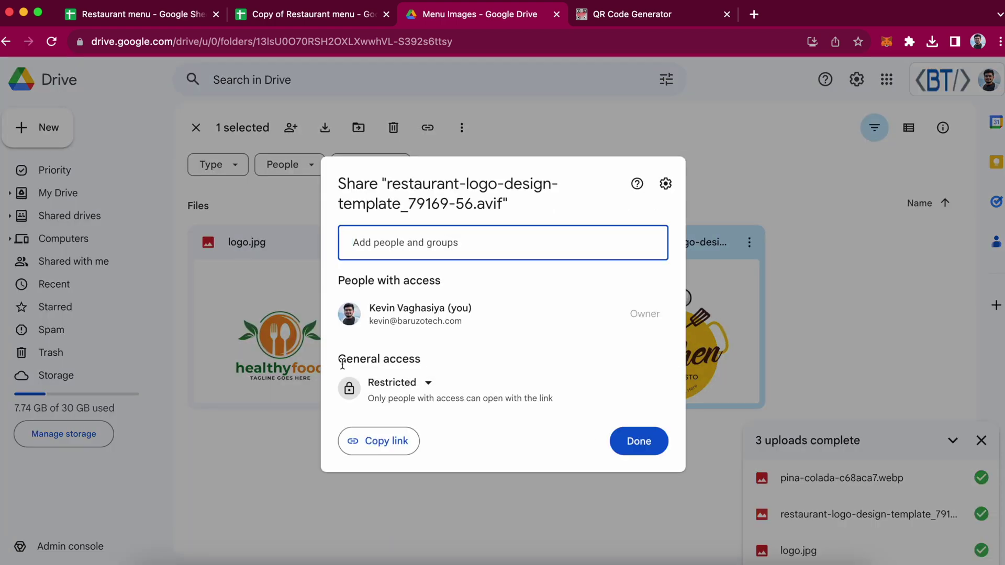
left_click(398, 382)
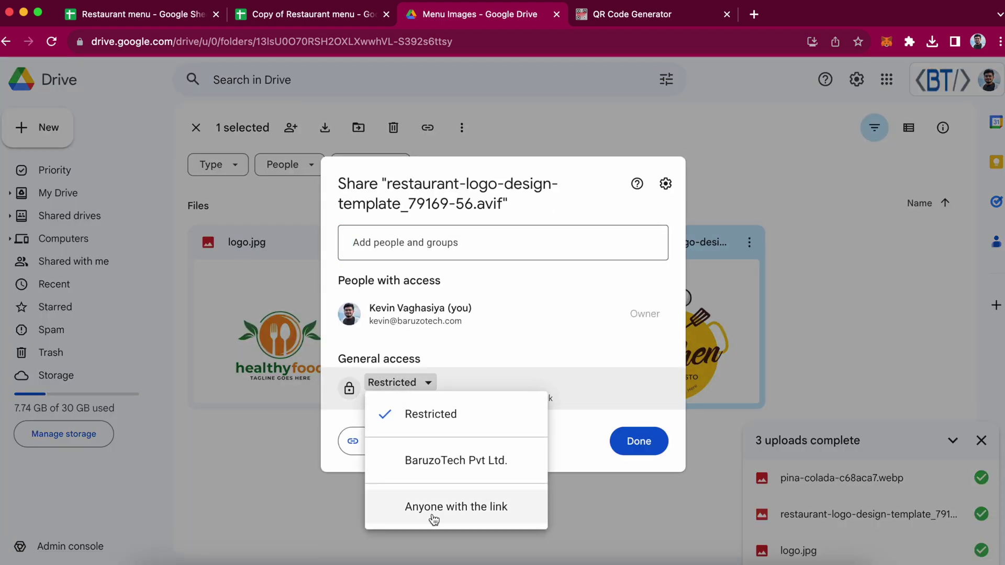
left_click(433, 518)
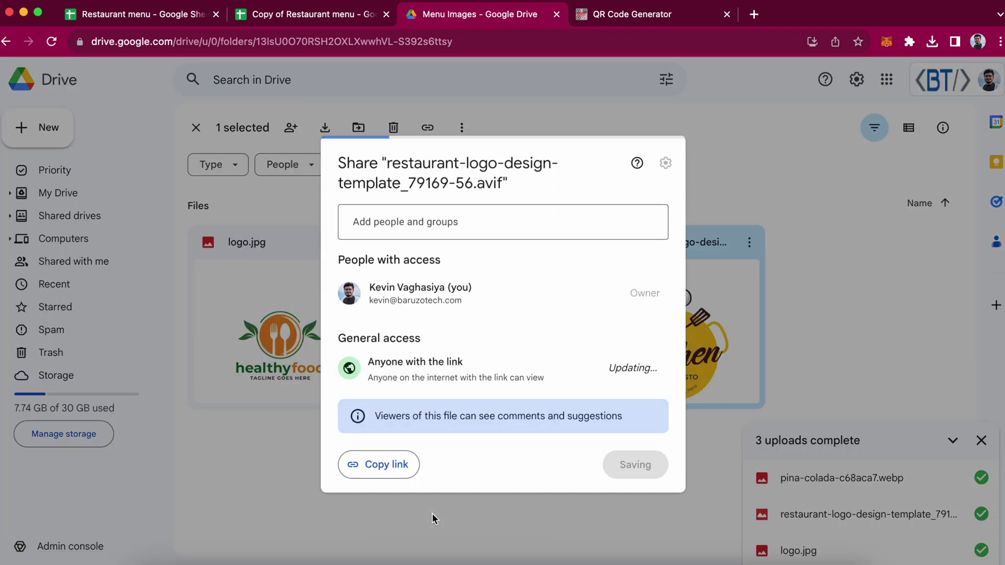
Copy the logo's shareable link and return to the copied spreadsheet.
left_click(389, 463)
left_click(626, 463)
left_click(318, 16)
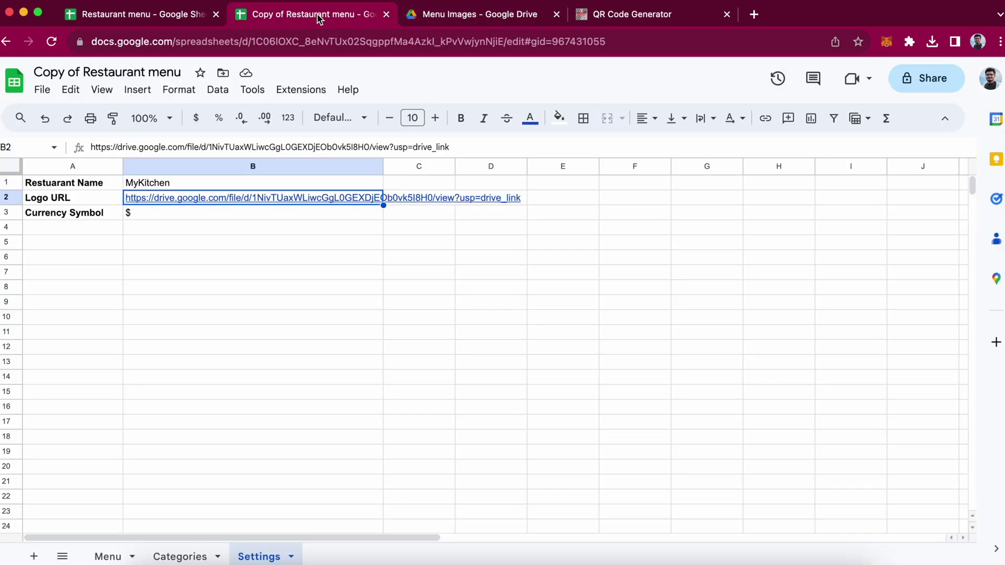
Paste the new restaurant logo link into Settings cell B2.
key("super+v")
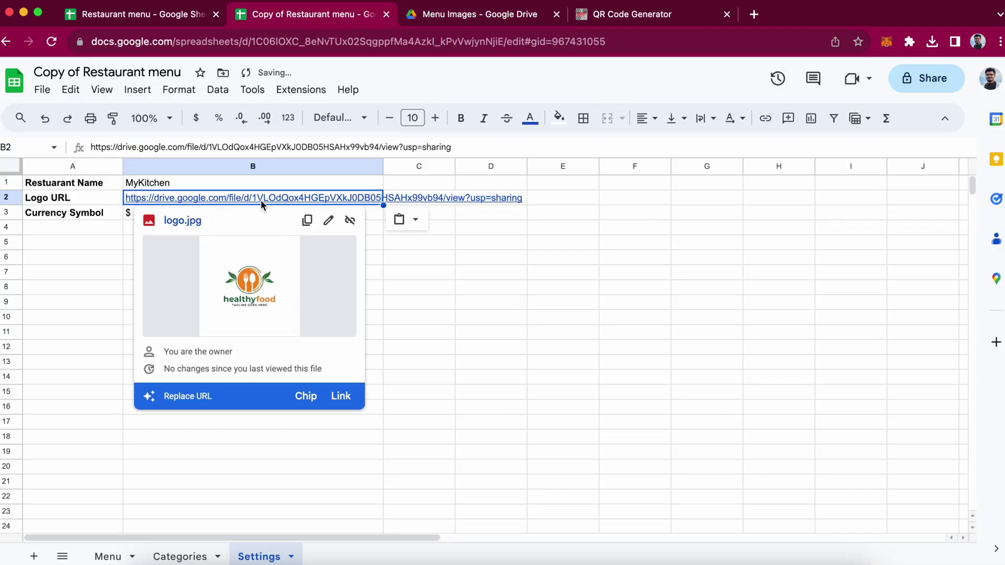
left_click(120, 228)
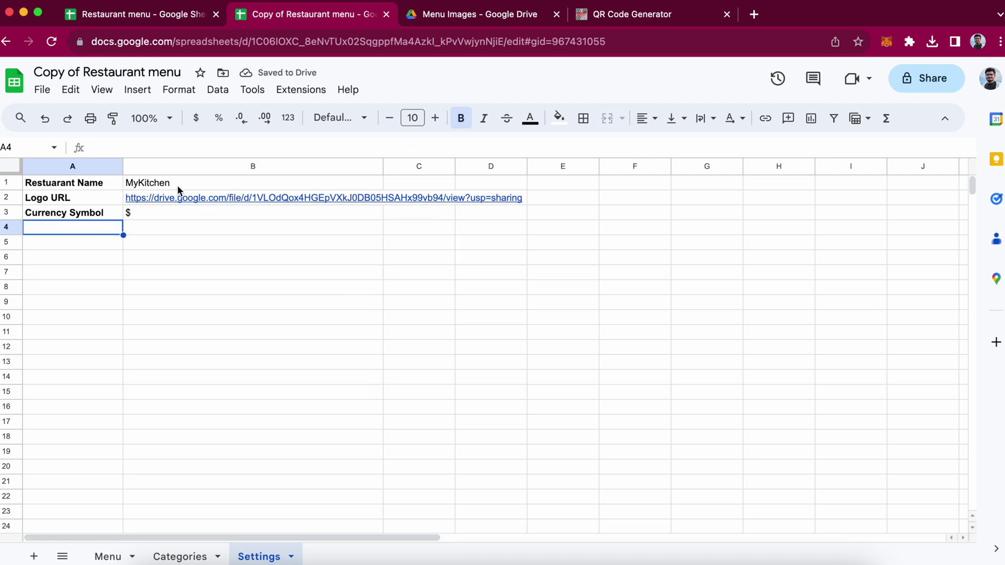
left_click(178, 194)
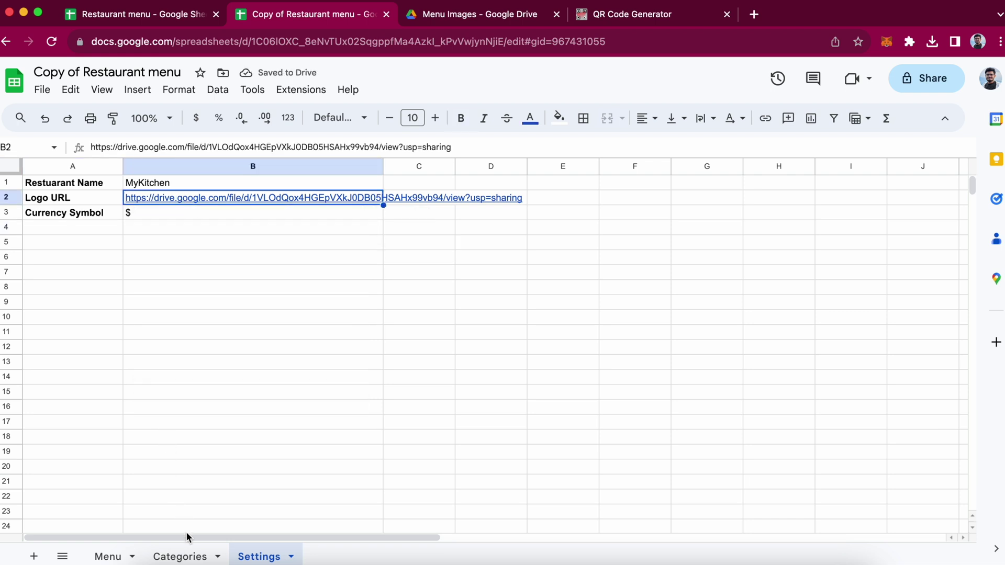
Review the Categories sheet's Starters, Main Course and Desserts entries.
left_click(193, 554)
left_click(81, 198)
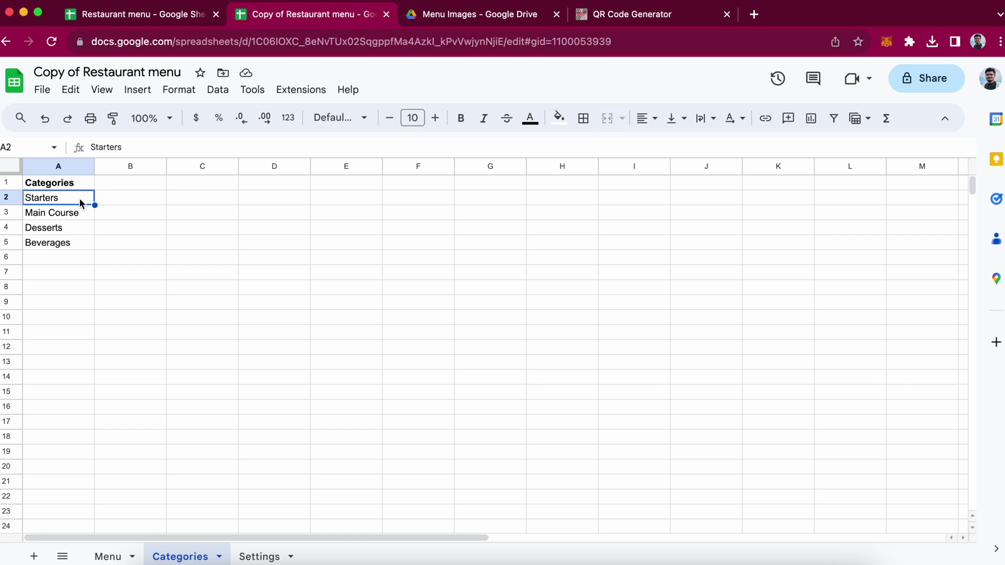
left_click(68, 214)
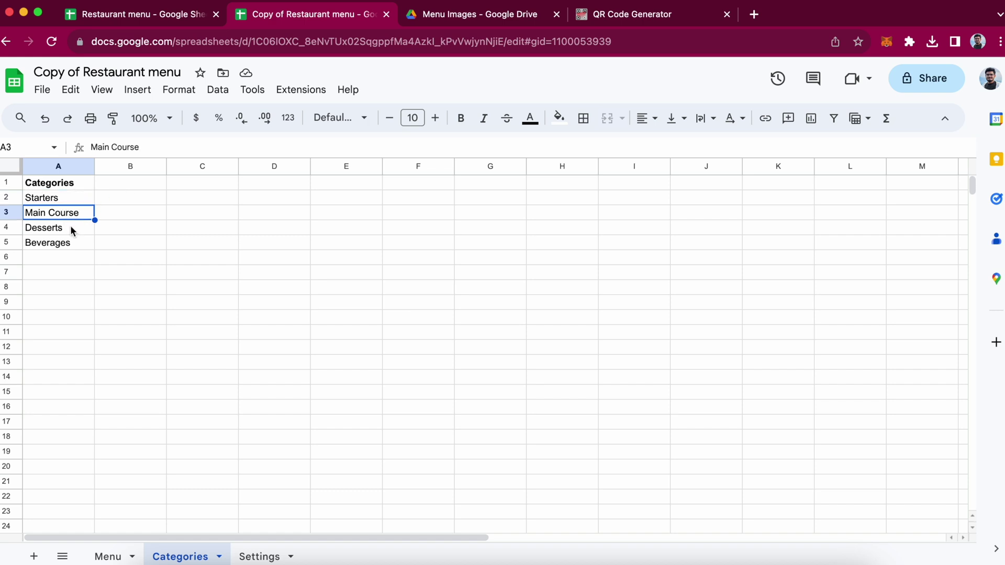
left_click(71, 228)
Browse the Menu sheet dishes from Bruschetta al Pomodoro to the empty row 11.
left_click(111, 555)
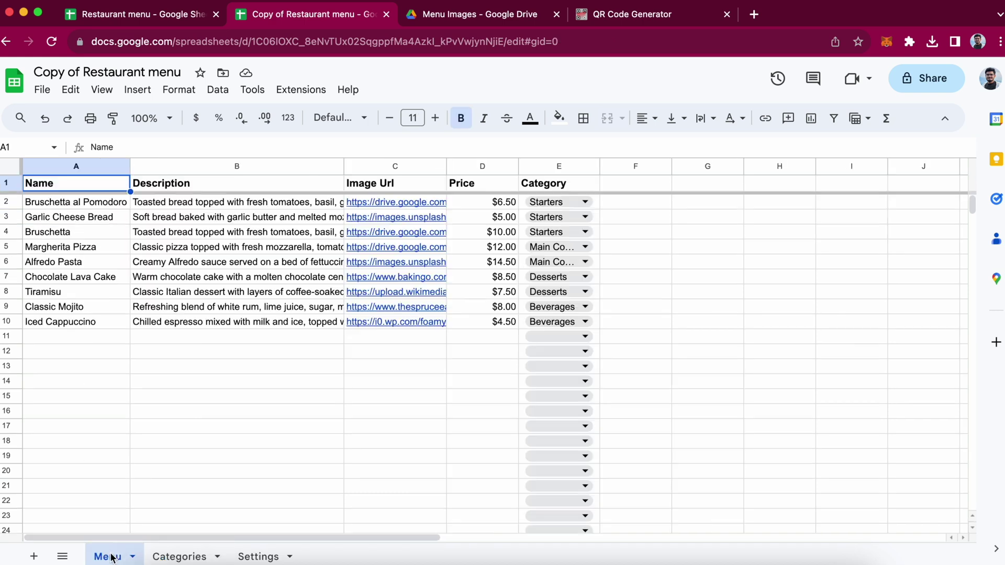
left_click(99, 201)
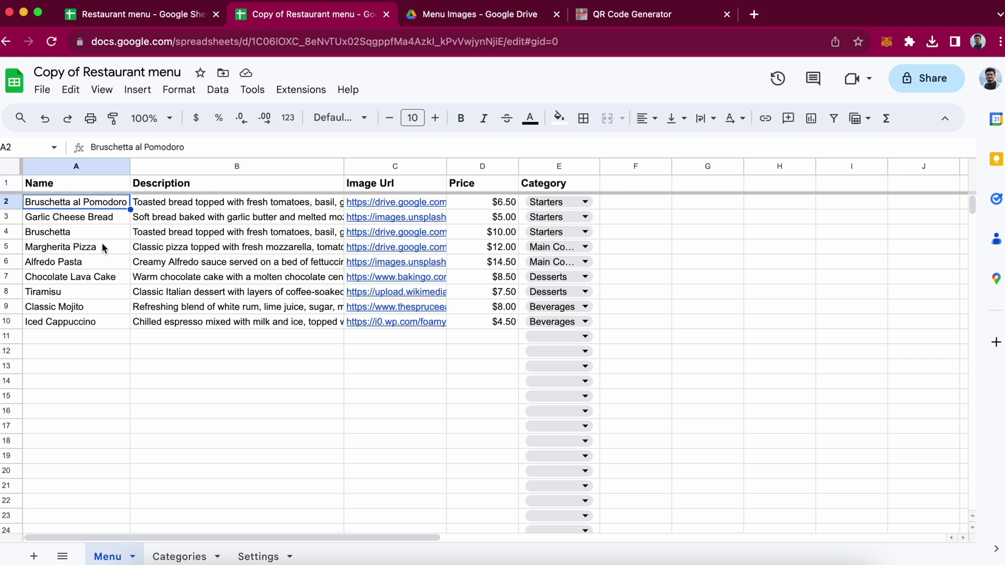
left_click(97, 339)
left_click(160, 328)
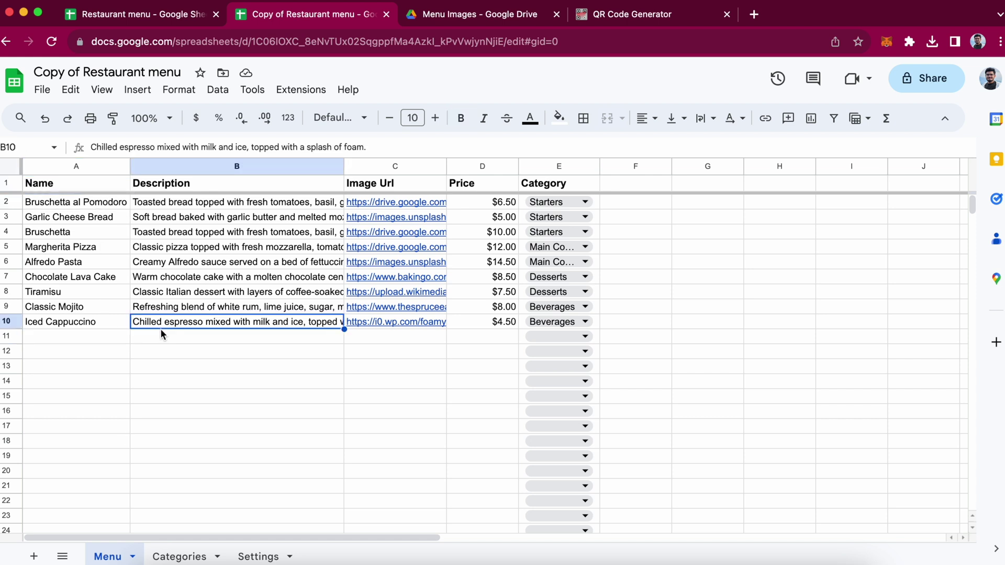
left_click(202, 340)
left_click(393, 342)
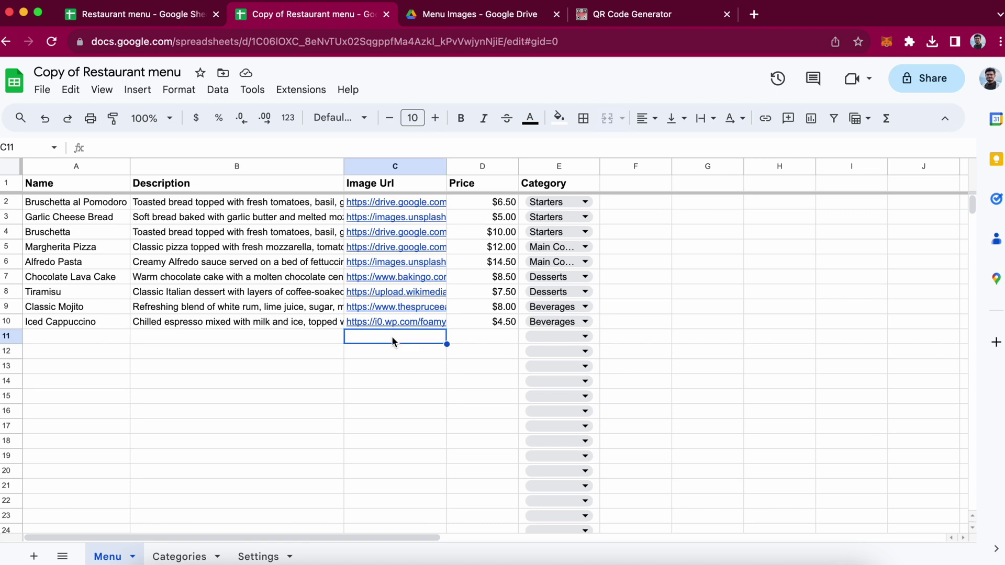
Check row 11's price cell and Category dropdown options without choosing one.
left_click(450, 15)
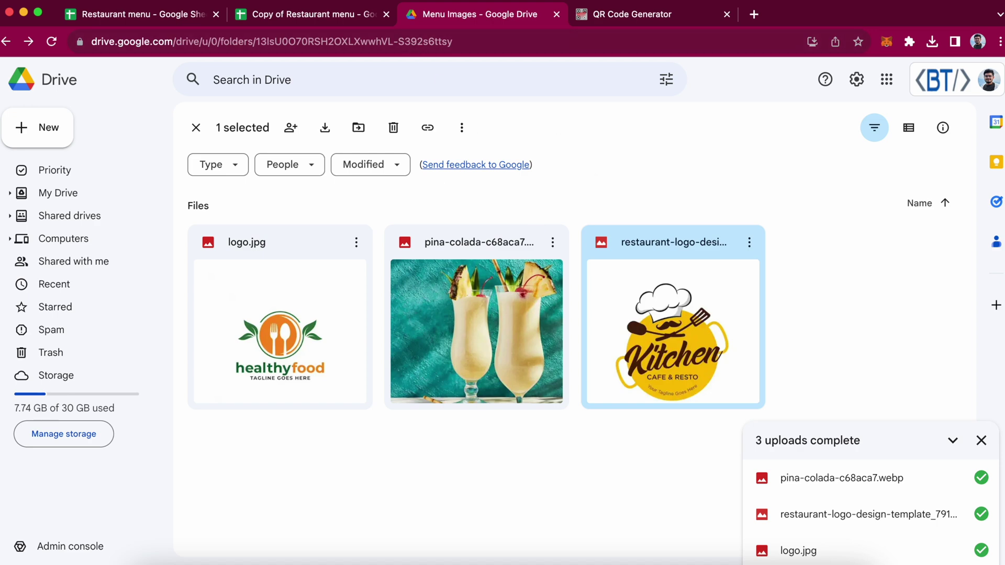
left_click(139, 15)
left_click(248, 15)
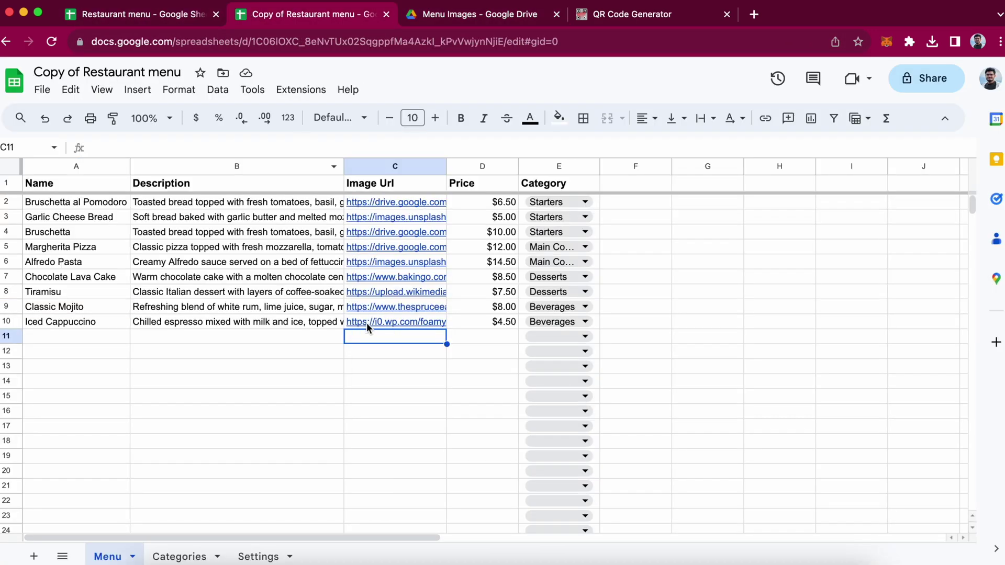
left_click(479, 338)
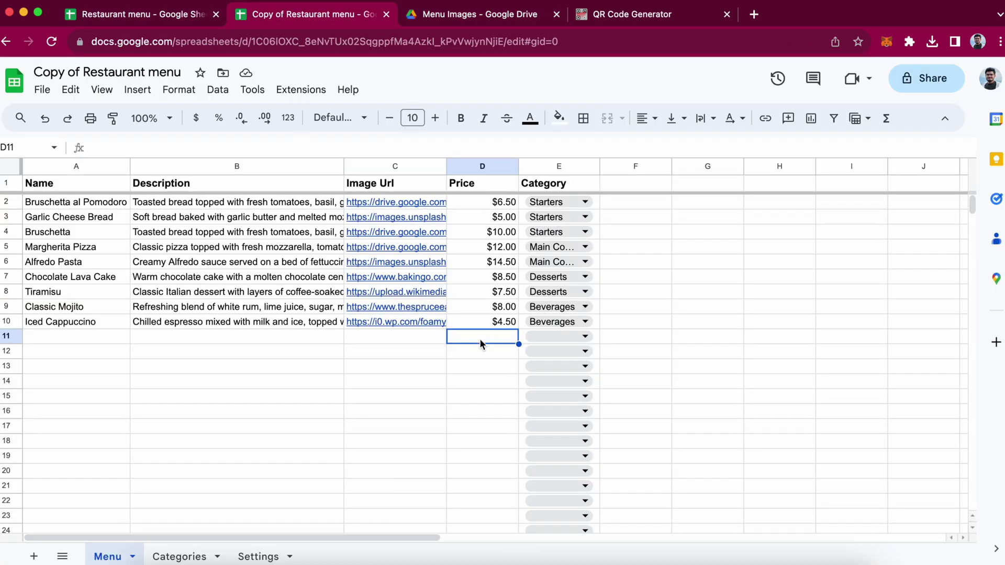
left_click(552, 337)
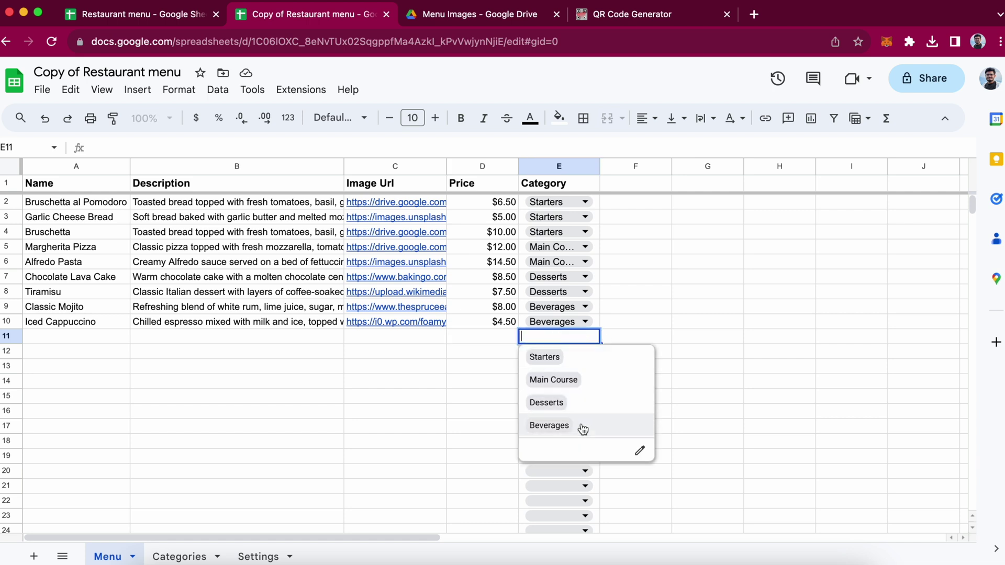
left_click(664, 308)
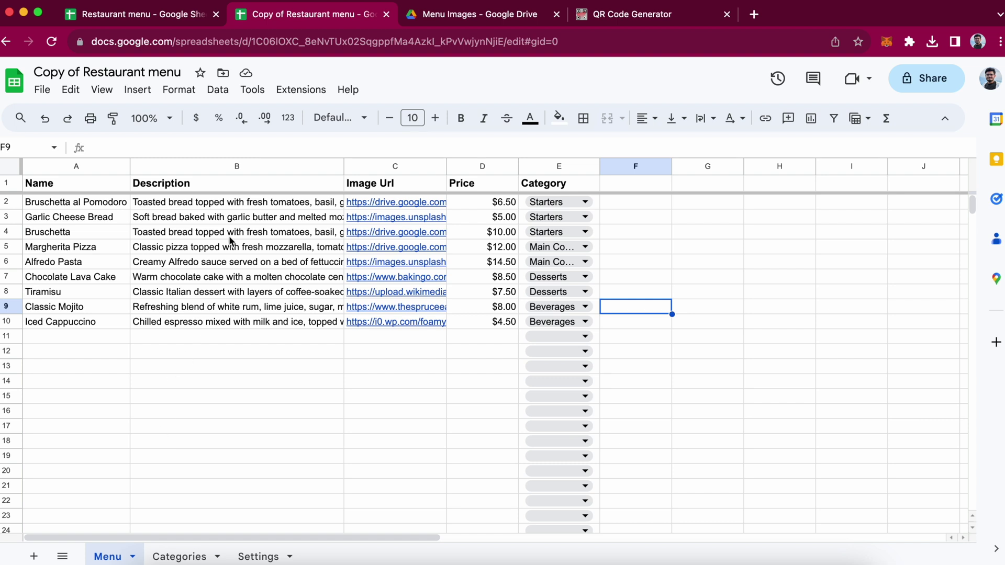
Open the bound Apps Script project and deploy a new Web app accessible to Anyone.
left_click(301, 91)
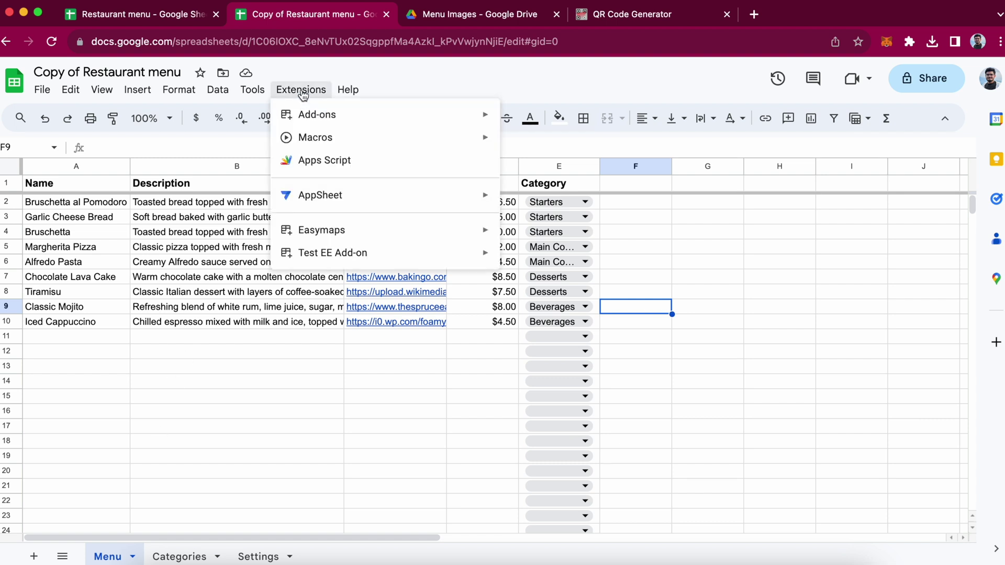
left_click(338, 174)
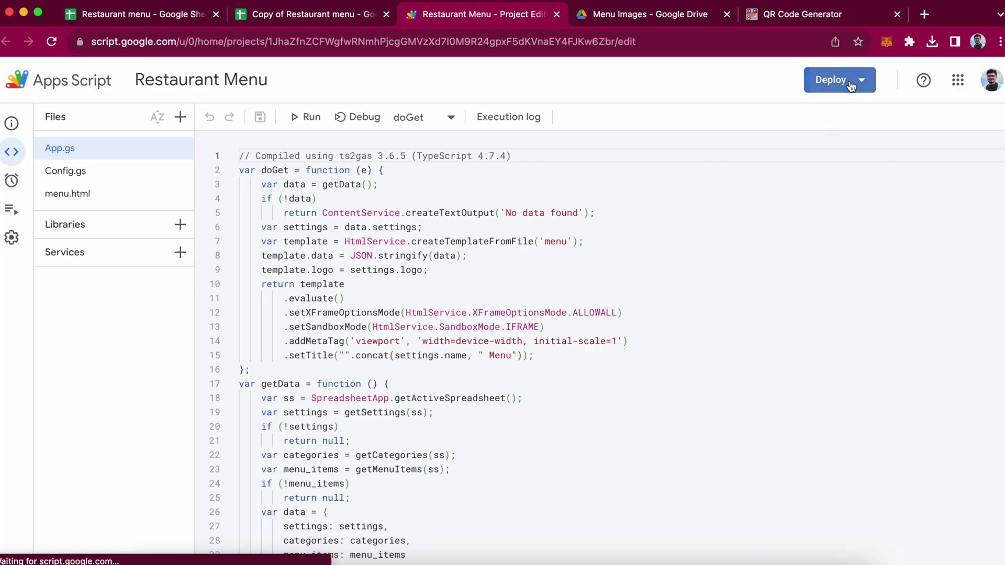
left_click(850, 85)
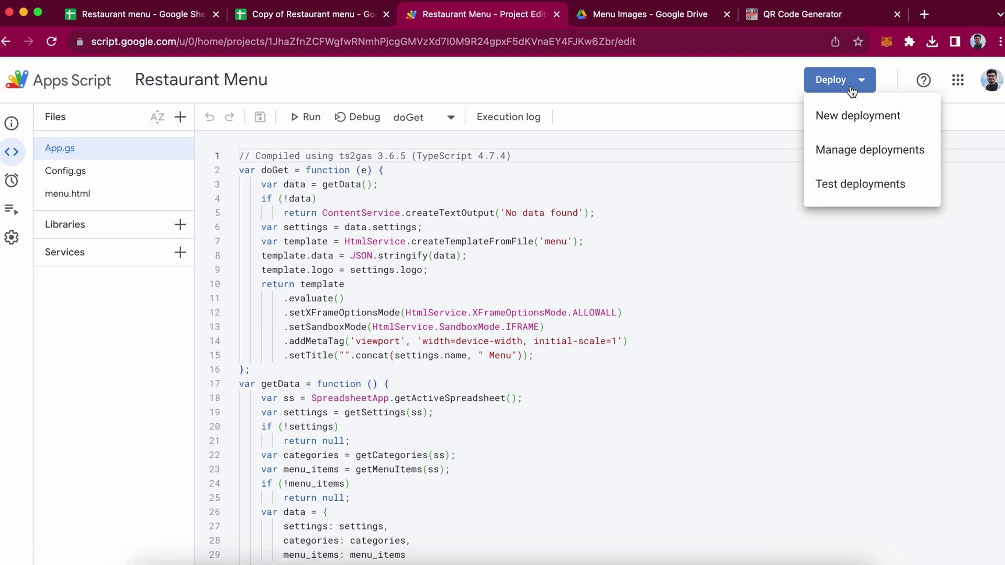
left_click(852, 116)
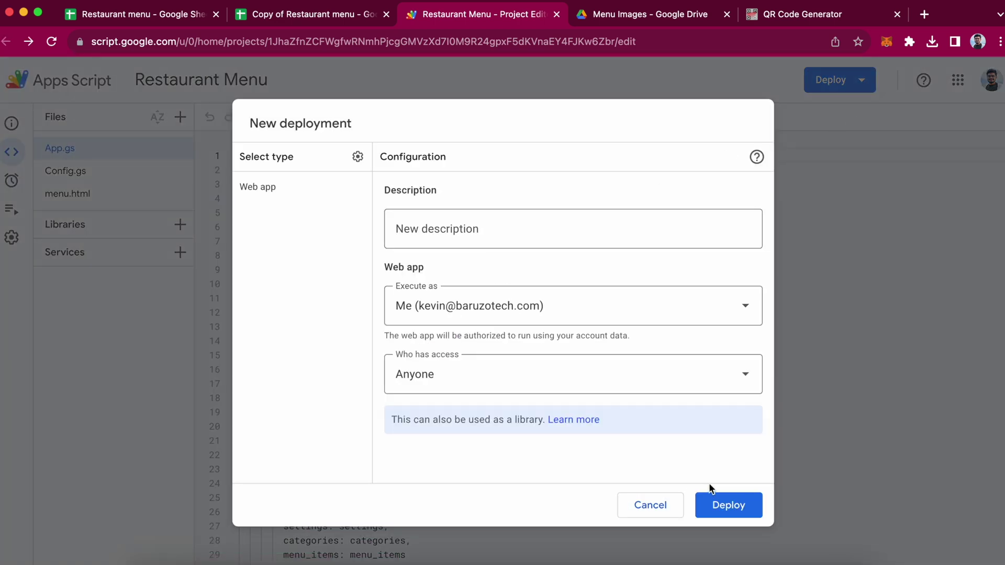
left_click(727, 505)
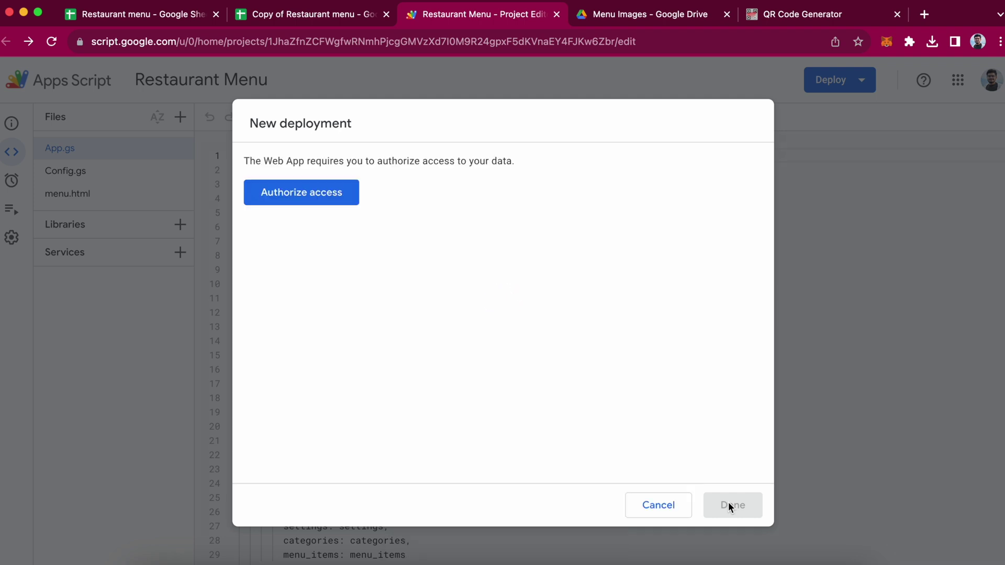
Authorize the project with your Google account, then copy the Version 1 web app URL.
left_click(335, 203)
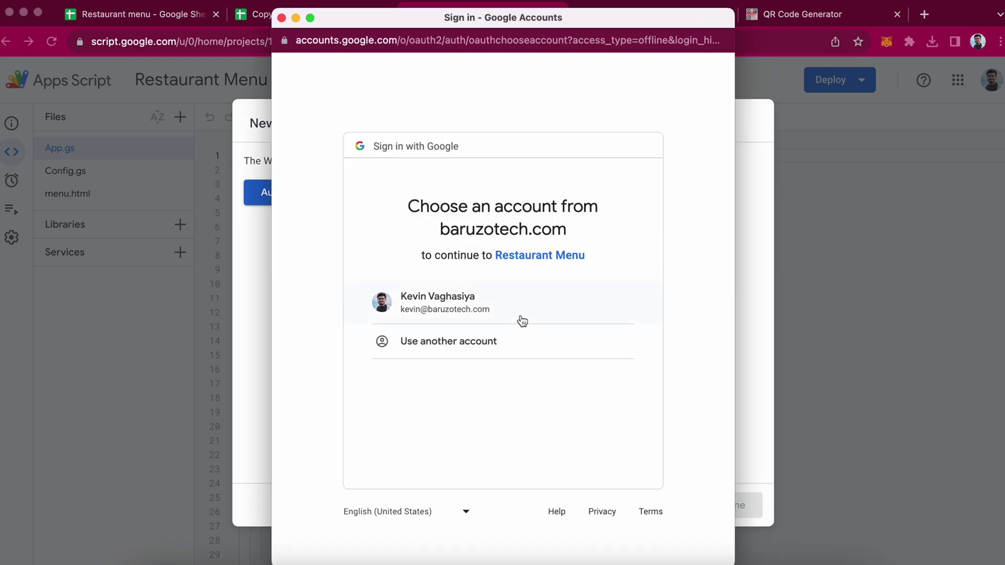
left_click(522, 324)
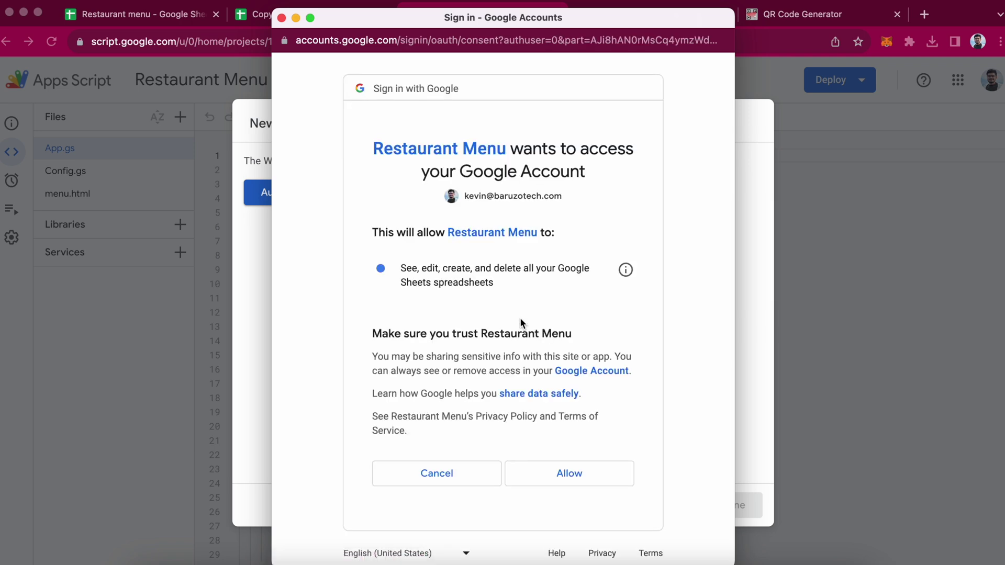
left_click(548, 474)
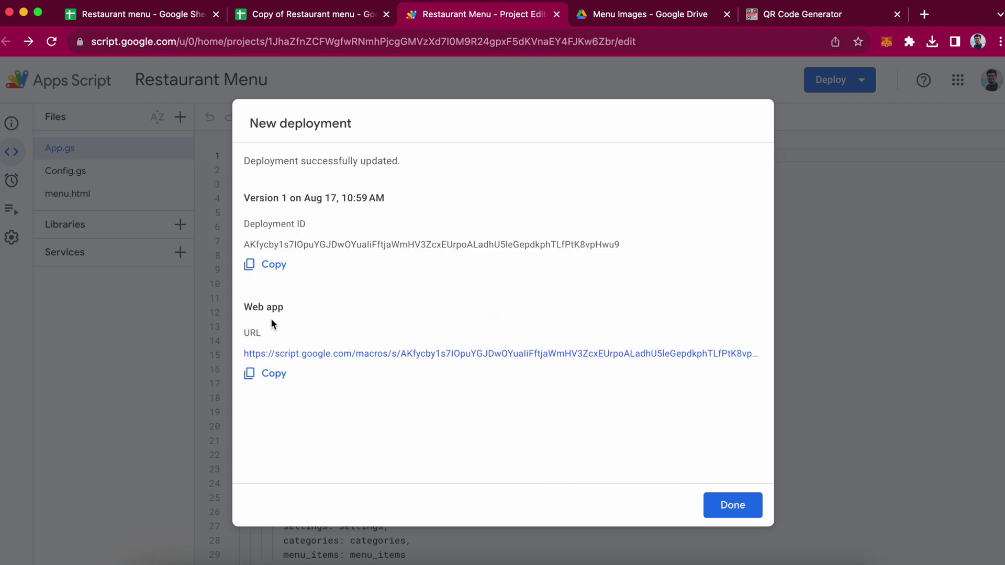
left_click(270, 375)
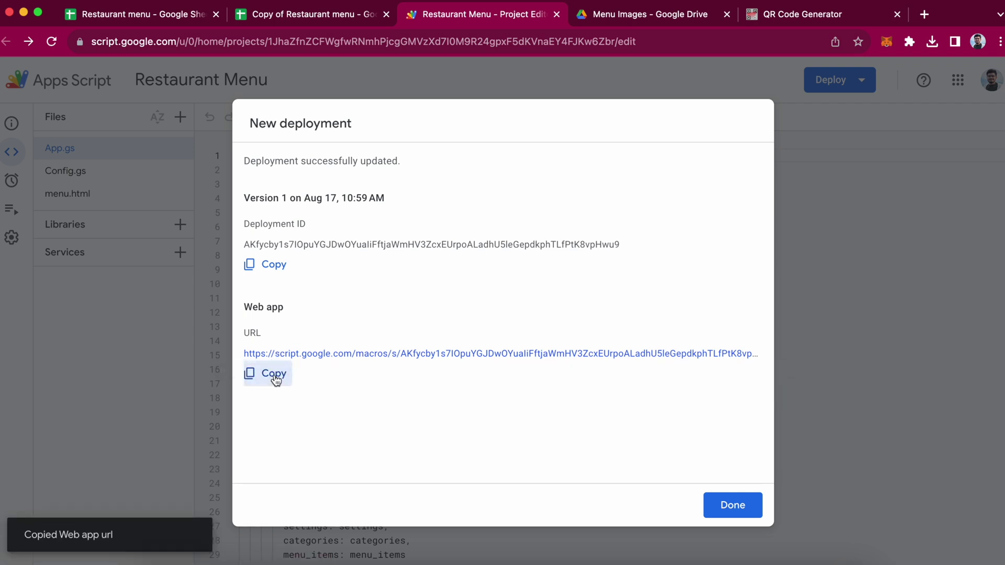
Load the web app URL in a new tab placed beside Menu Images.
left_click(924, 14)
key("super+v")
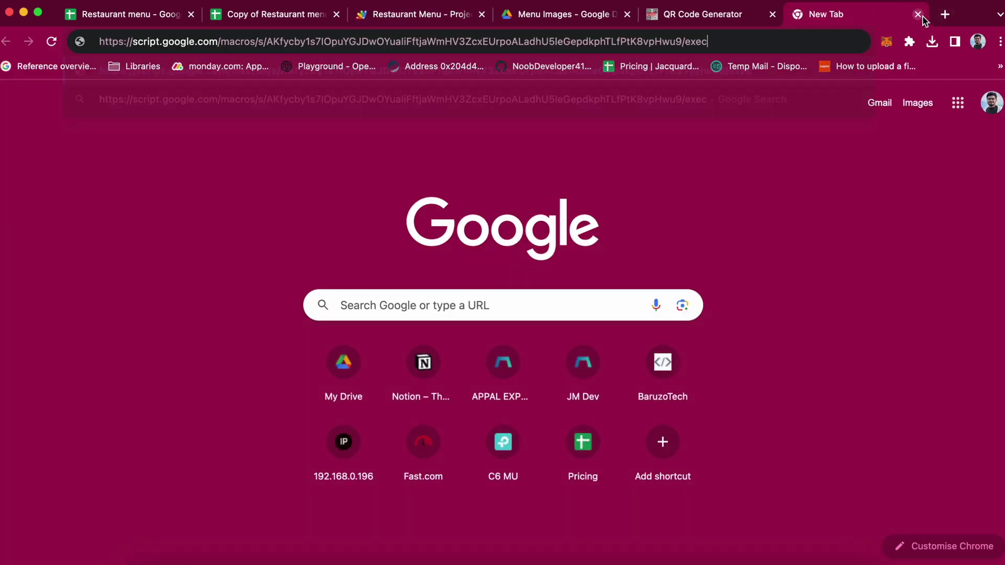
key("Return")
left_click_drag(852, 14, 711, 8)
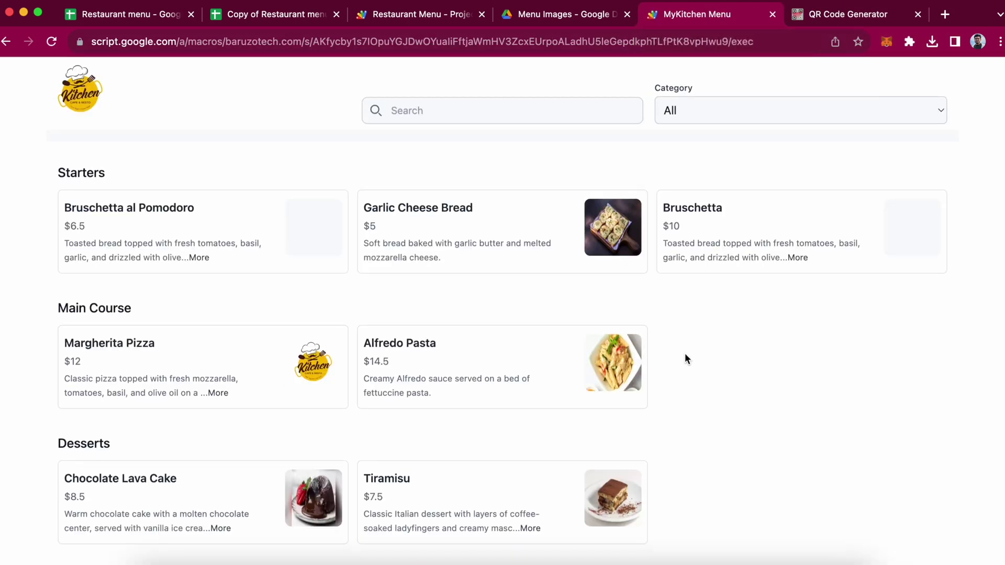
scroll(686, 361, "down", 3)
scroll(685, 356, "up", 3)
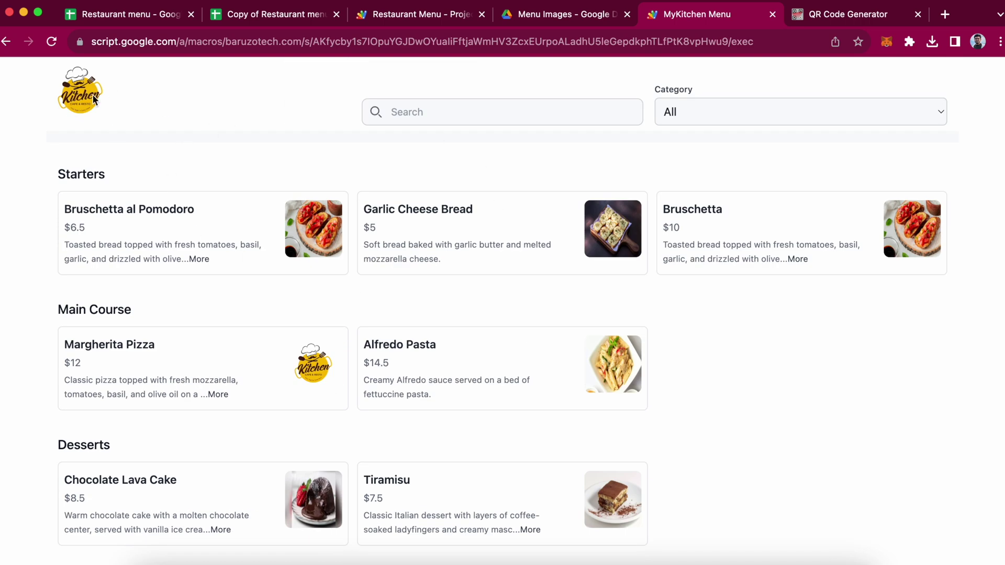
Test searching 'chee' and filtering by Starters, Main Course, then all categories.
left_click(471, 102)
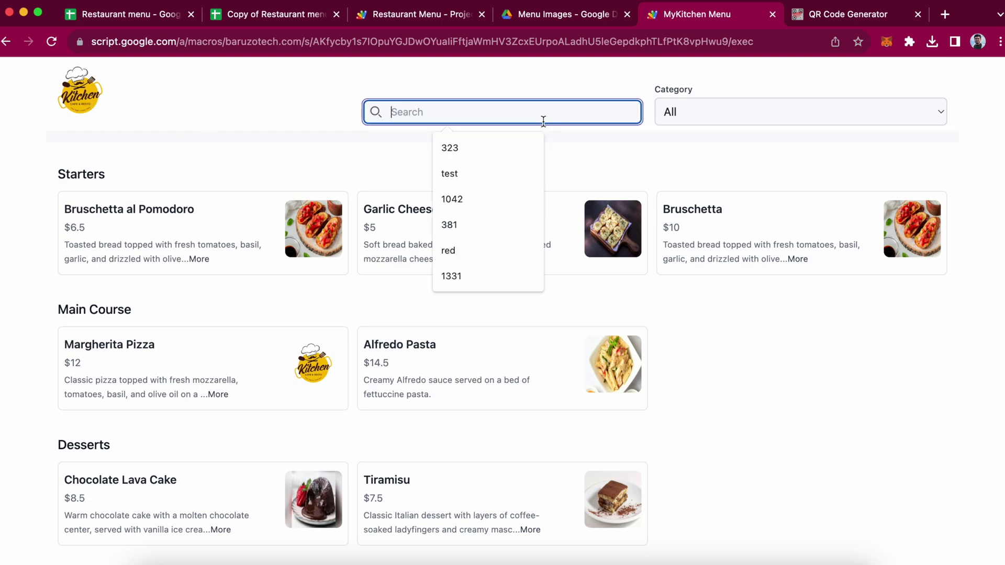
type("chee")
key("BackSpace")
key("BackSpace")
key("BackSpace")
key("BackSpace")
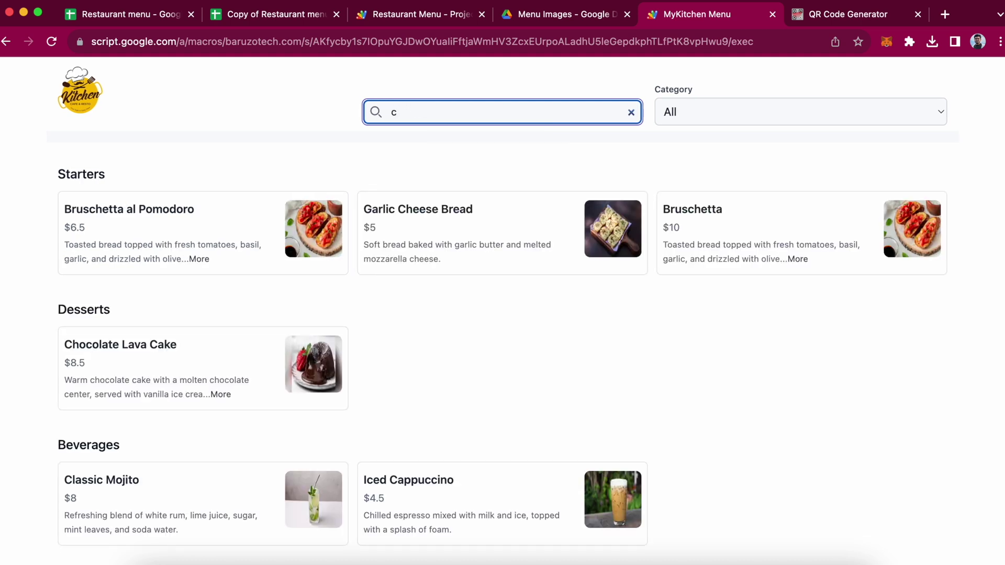
left_click(779, 111)
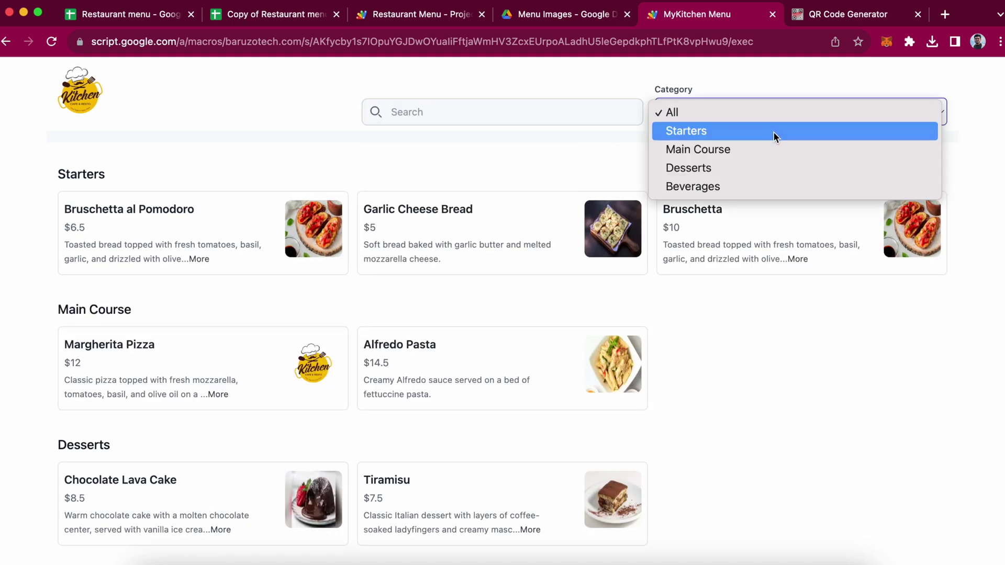
left_click(773, 131)
left_click(767, 105)
left_click(757, 130)
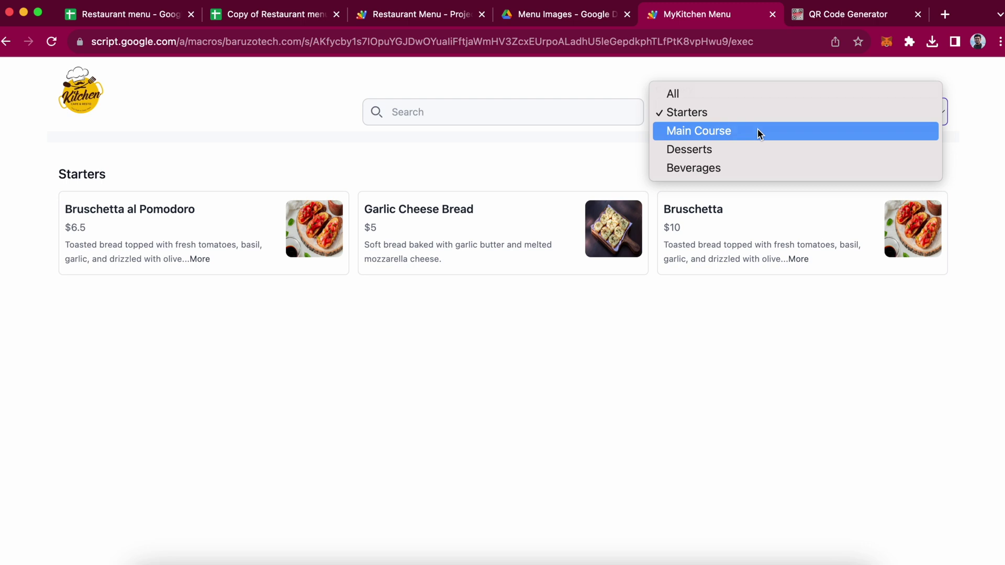
left_click(738, 124)
left_click(761, 75)
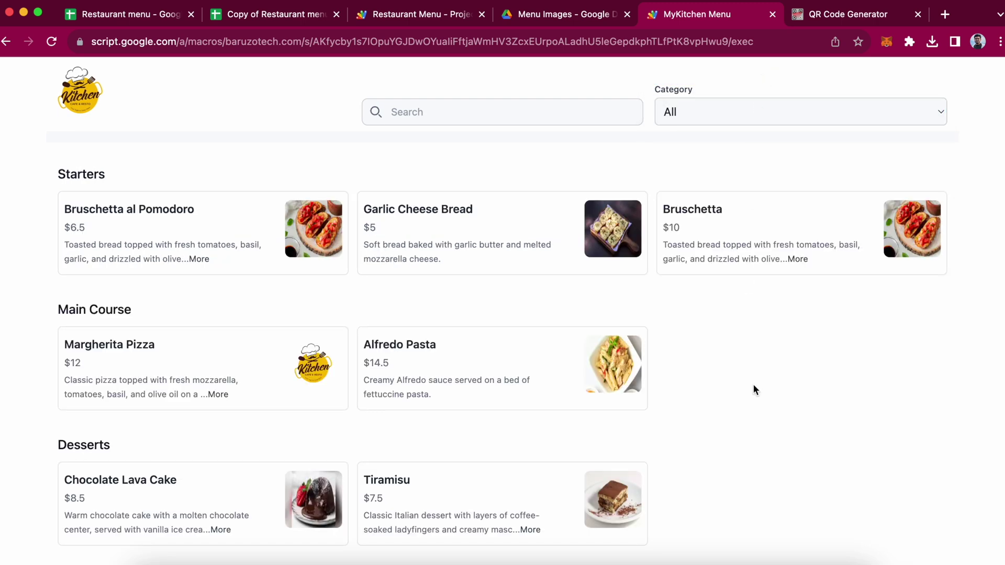
Preview the mobile layout in DevTools, filtering to Main Course and back to all.
key("super+alt+i")
left_click(507, 65)
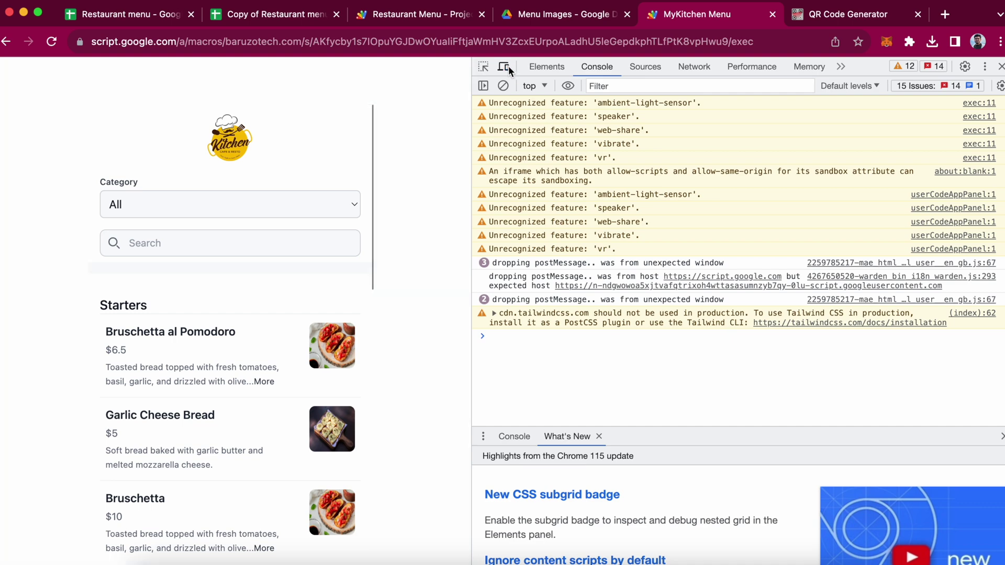
left_click(507, 65)
scroll(225, 251, "down", 2)
scroll(226, 223, "down", 10)
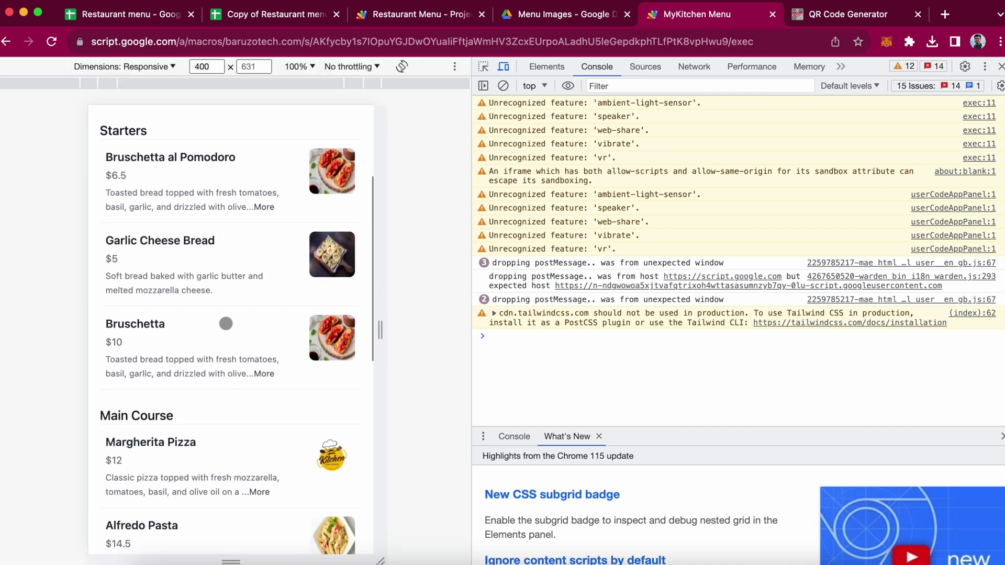
scroll(224, 385, "up", 12)
left_click(246, 209)
left_click(244, 241)
left_click(306, 204)
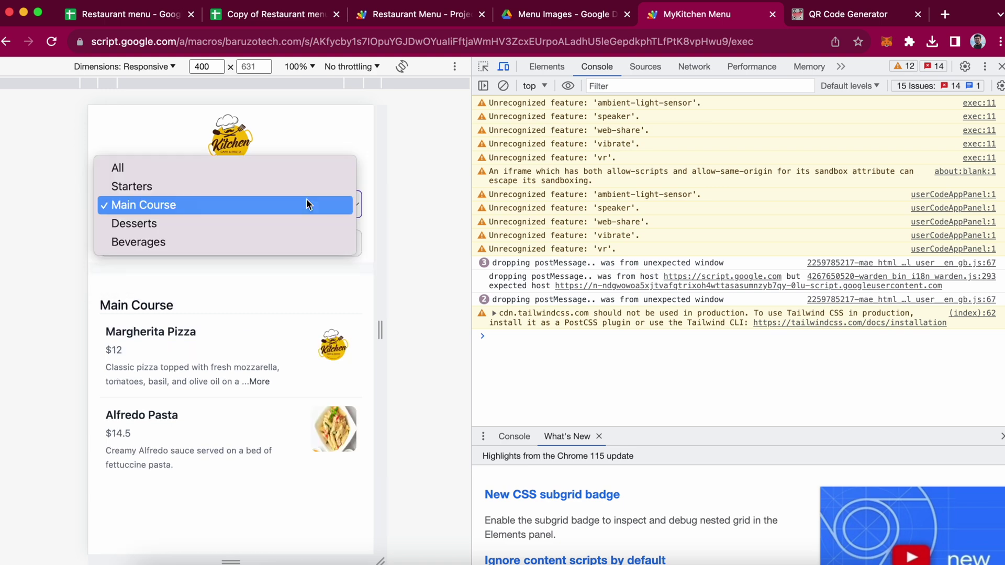
left_click(254, 171)
key("super+alt+i")
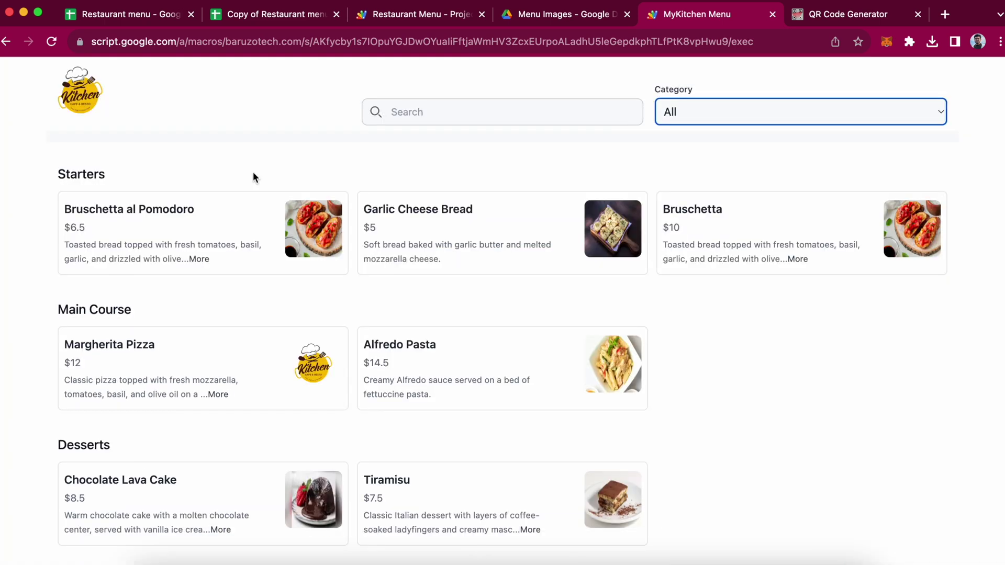
Check empty cell A11 in the spreadsheet and the MyKitchen Menu page.
left_click(238, 14)
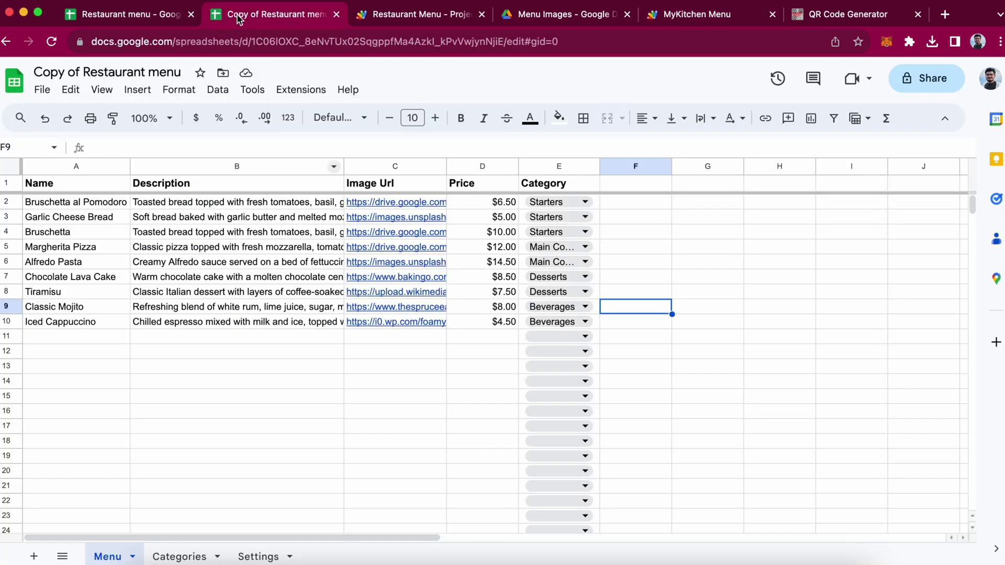
left_click(107, 337)
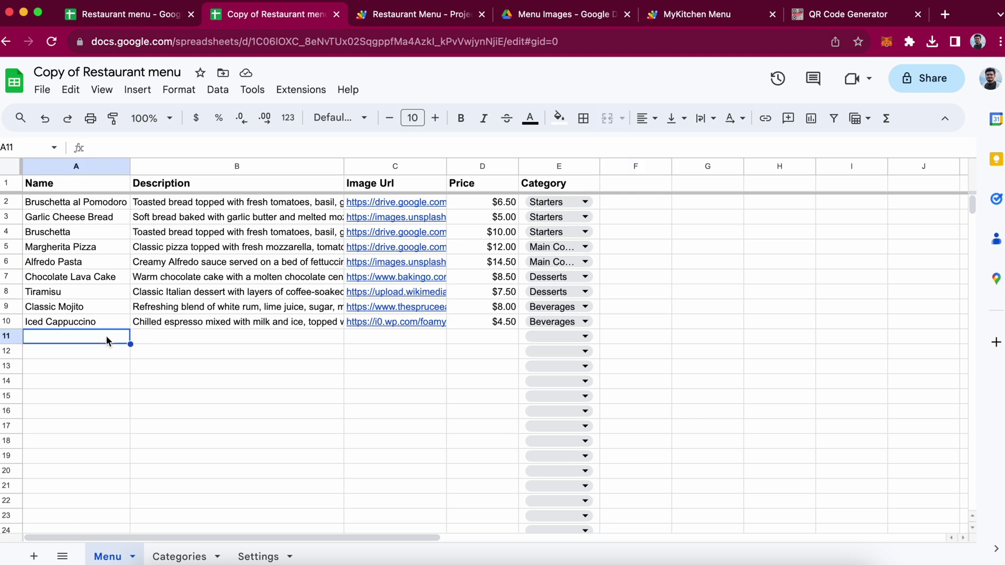
left_click(731, 13)
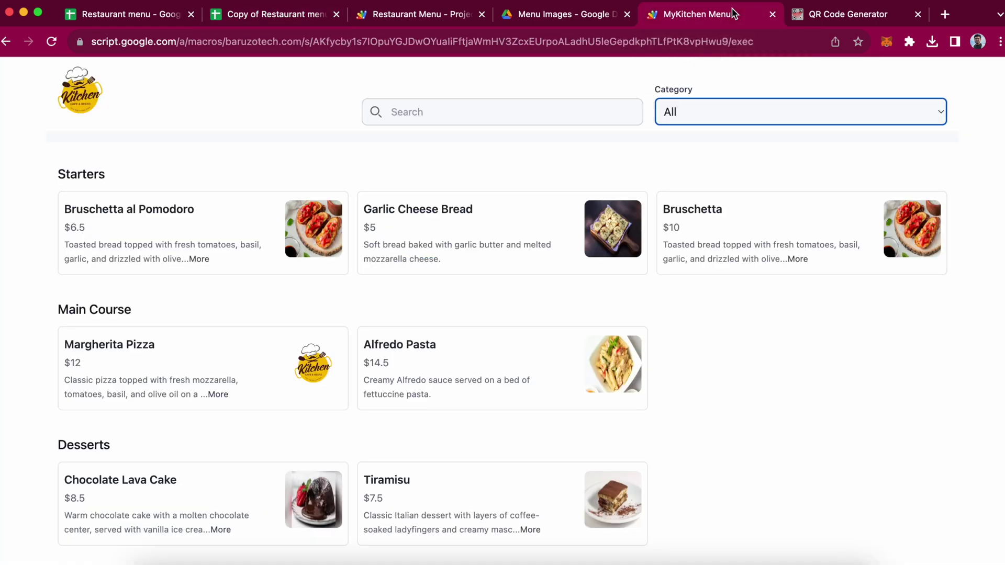
scroll(512, 408, "down", 5)
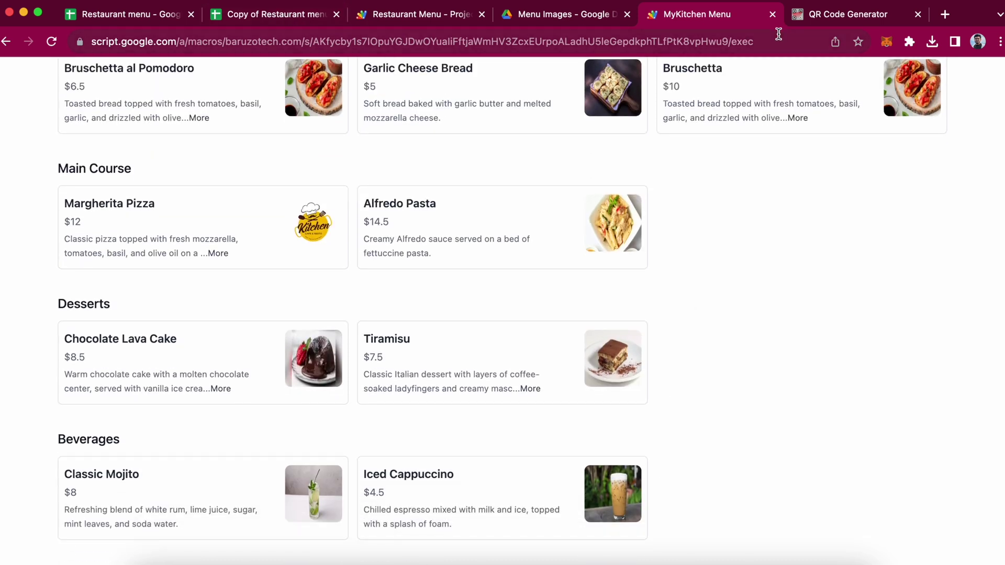
Search Google for 'pina colada' and copy the Piña colada title.
left_click(945, 14)
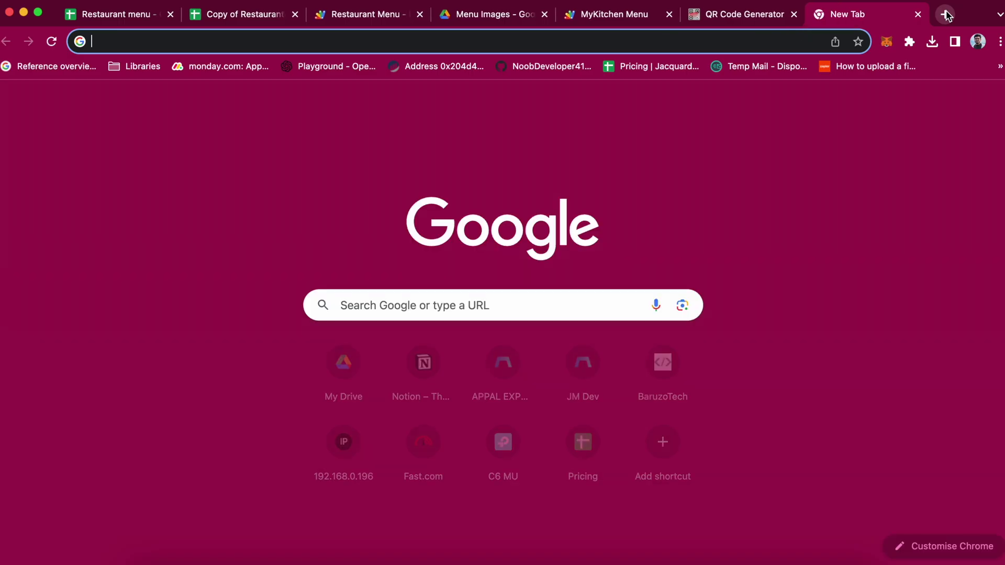
type("pina cold")
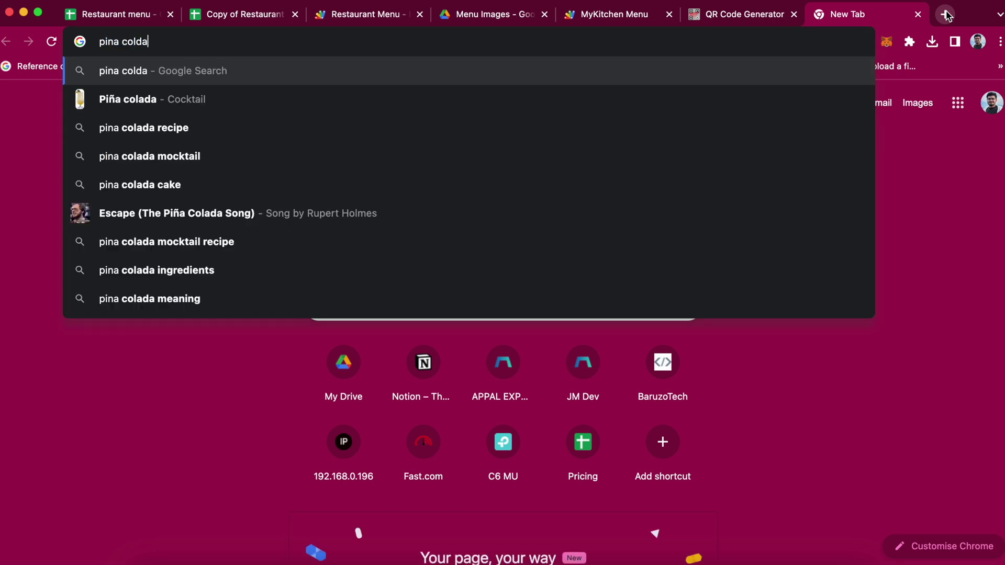
key("BackSpace")
type("a")
key("Return")
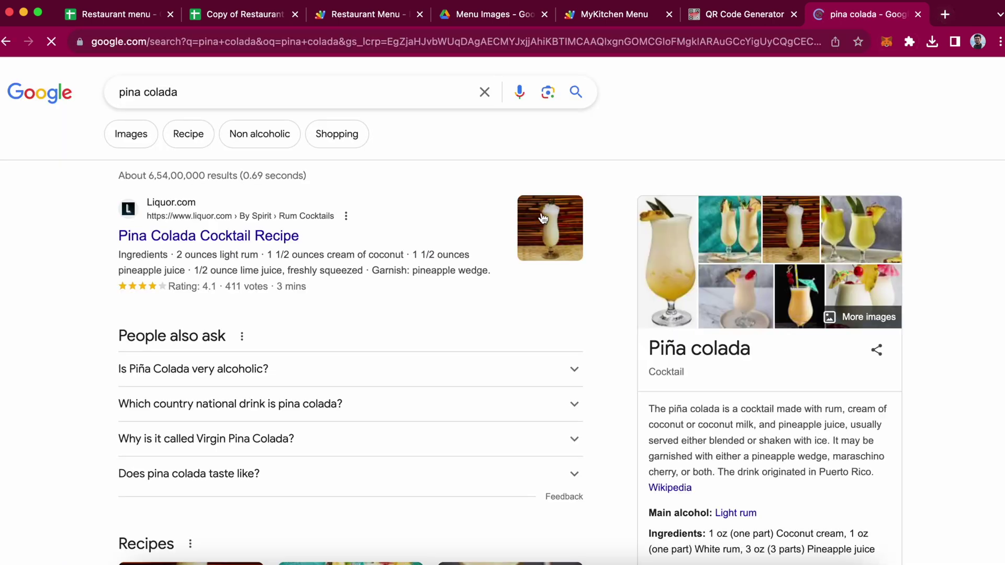
left_click_drag(647, 349, 763, 353)
key("super+c")
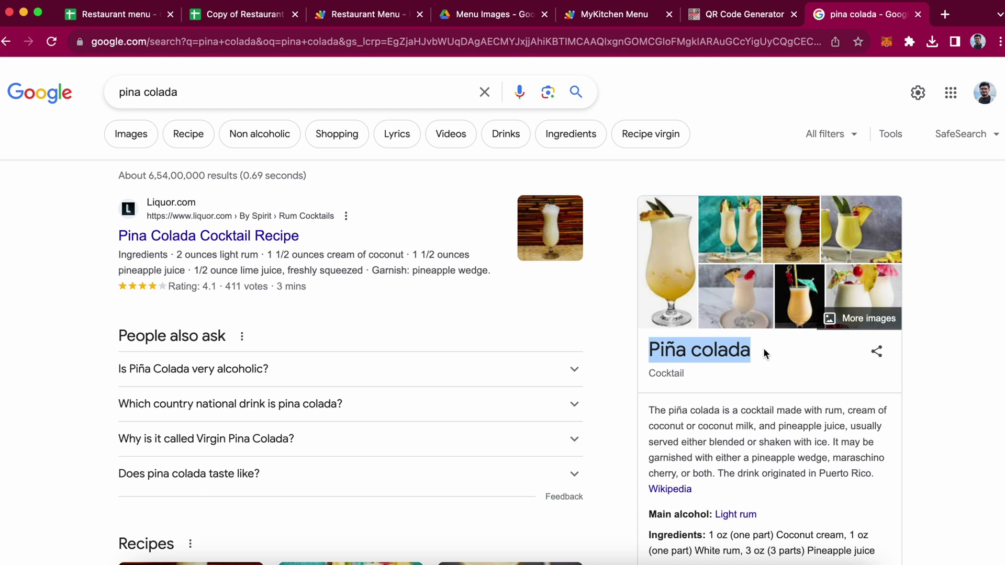
left_click(268, 10)
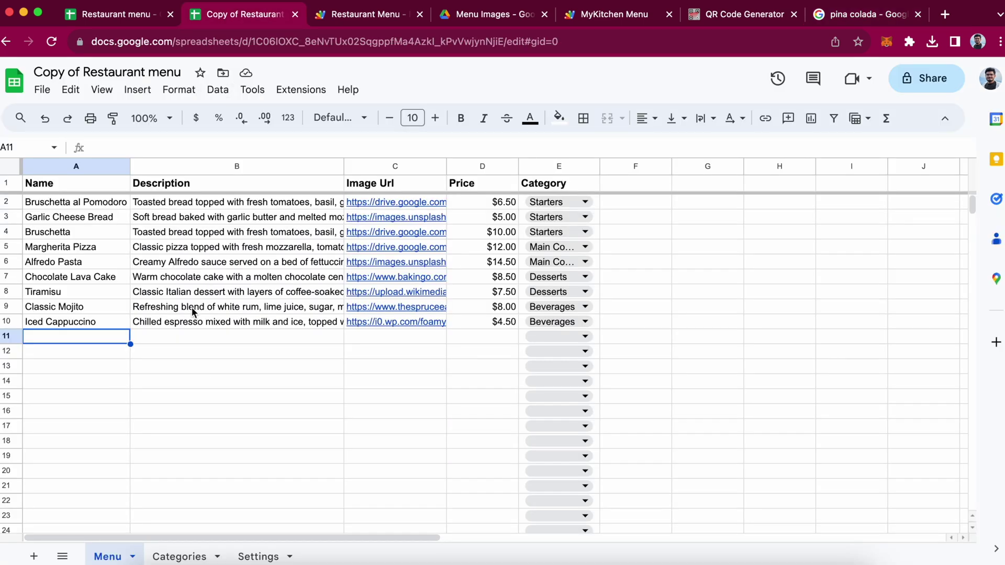
Paste 'Piña colada' as plain text into A11.
key("super+v")
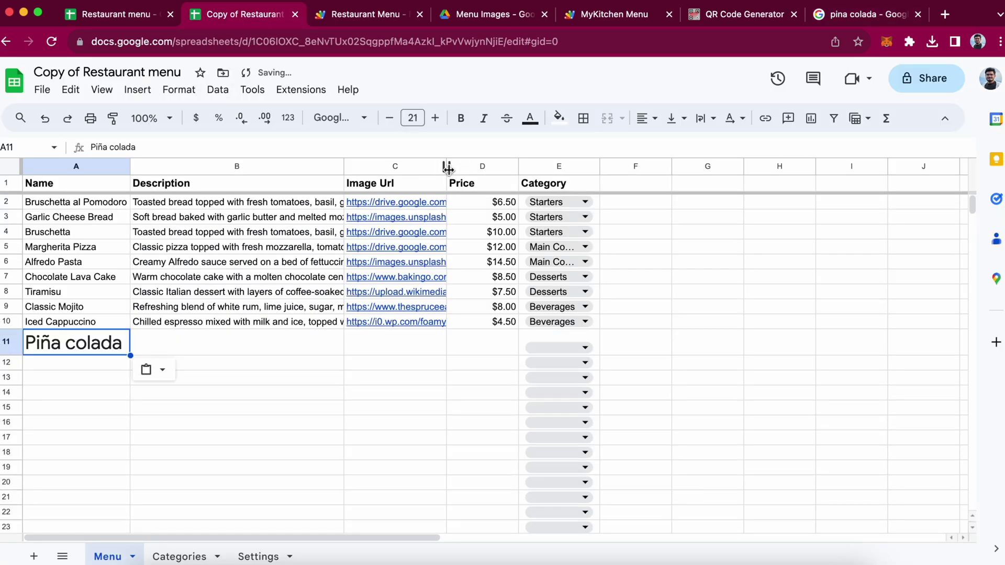
key("super+z")
key("super+shift+v")
key("Tab")
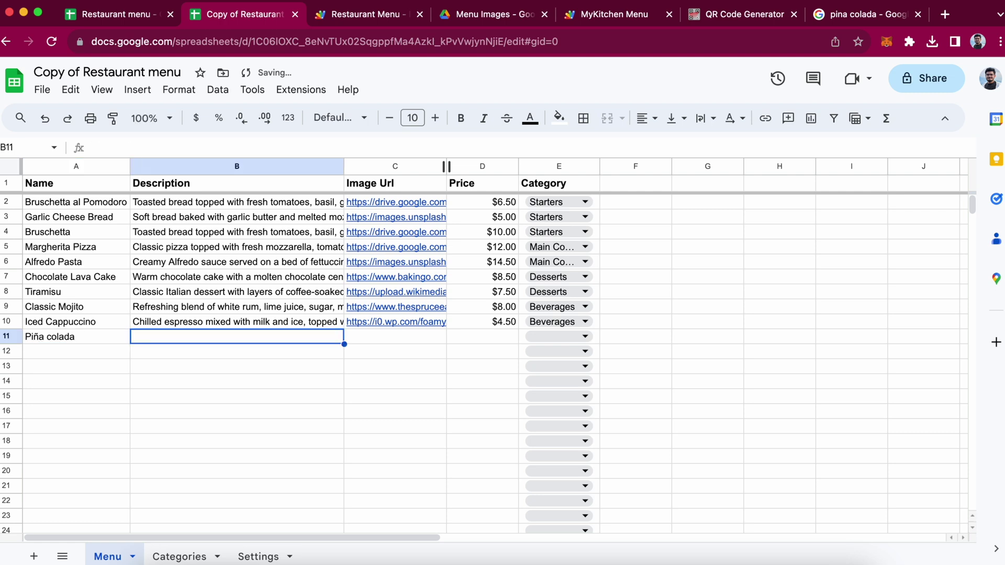
Copy the pina colada description from the search results into B11.
left_click(862, 16)
left_click_drag(649, 410, 831, 441)
key("ctrl+c")
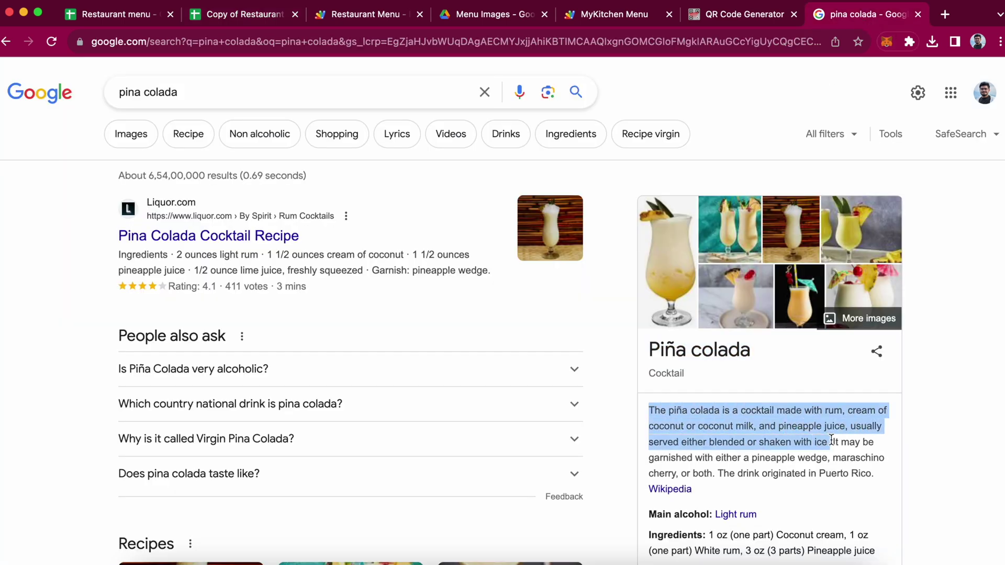
left_click(202, 21)
double_click(179, 336)
key("ctrl+v")
key("Return")
Copy the pina-colada image's Drive share link and paste it into C11.
left_click(529, 17)
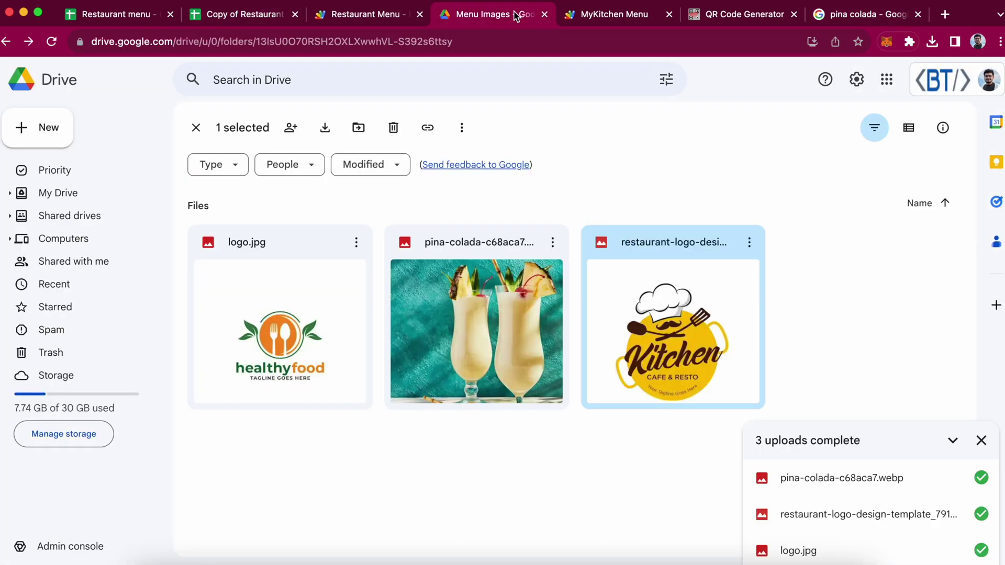
right_click(446, 289)
mouse_move(596, 424)
left_click(724, 446)
left_click(259, 14)
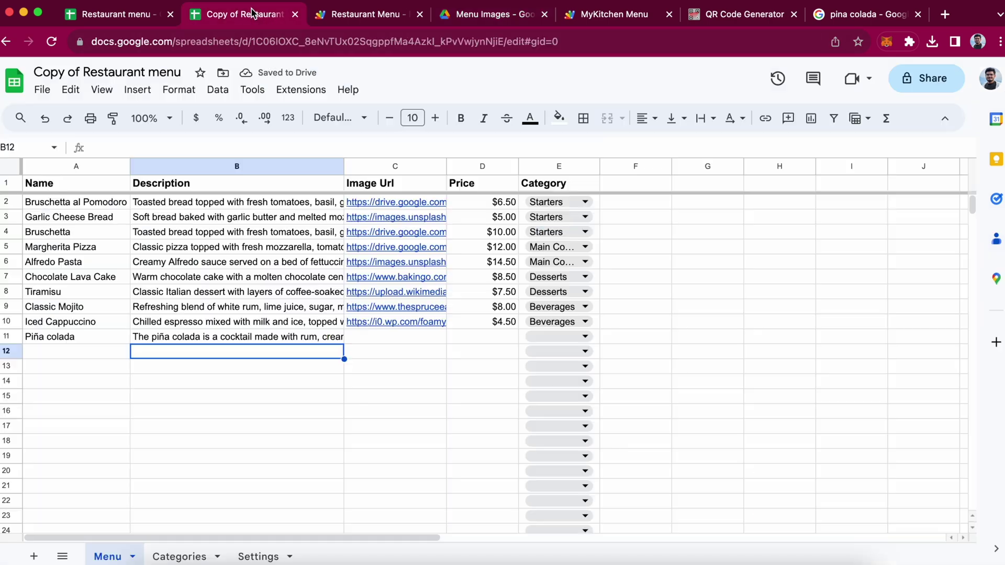
left_click(427, 337)
key("super+v")
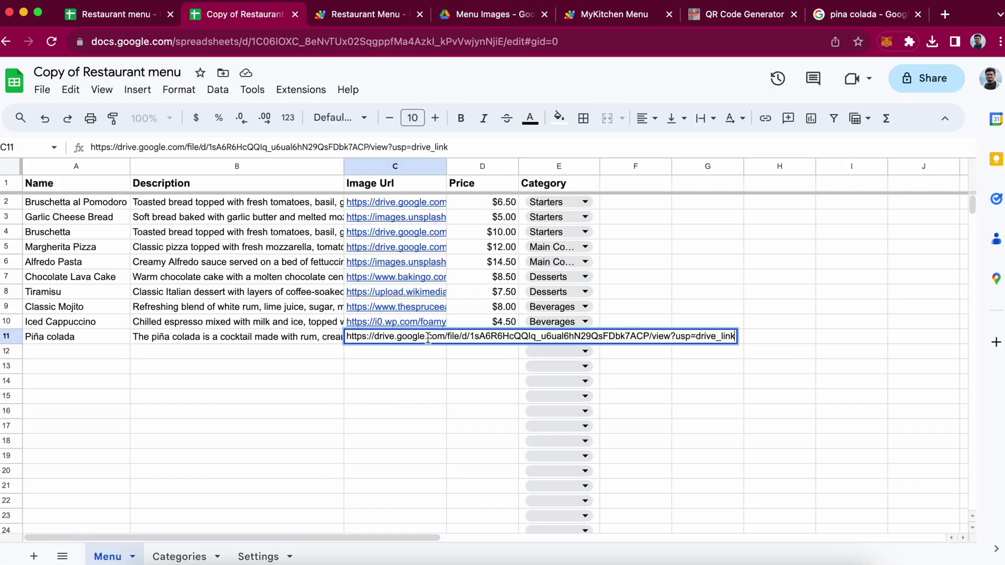
key("Tab")
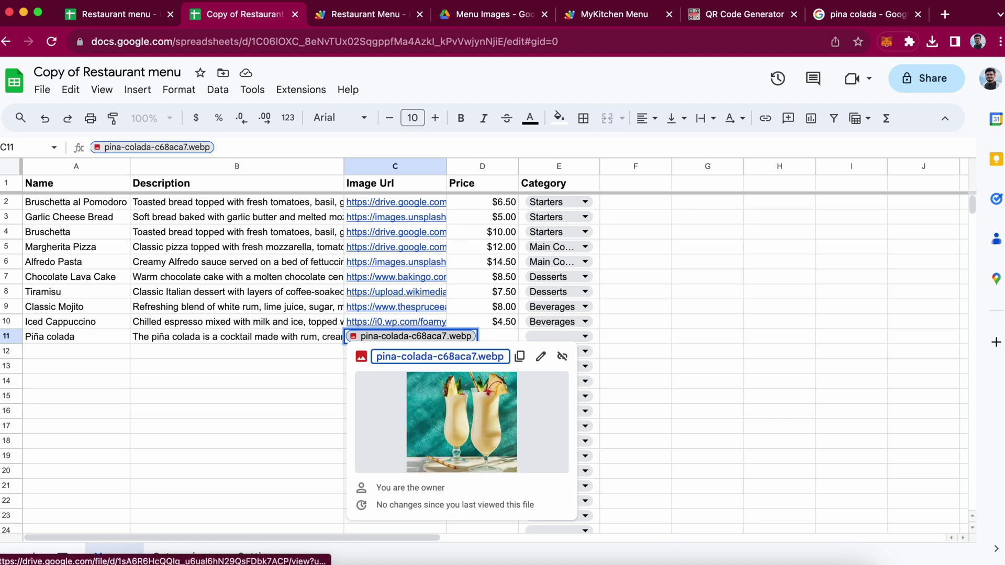
Re-paste the Drive link in C11 so it stays a plain URL, not a file chip.
left_click(426, 341)
left_click(372, 13)
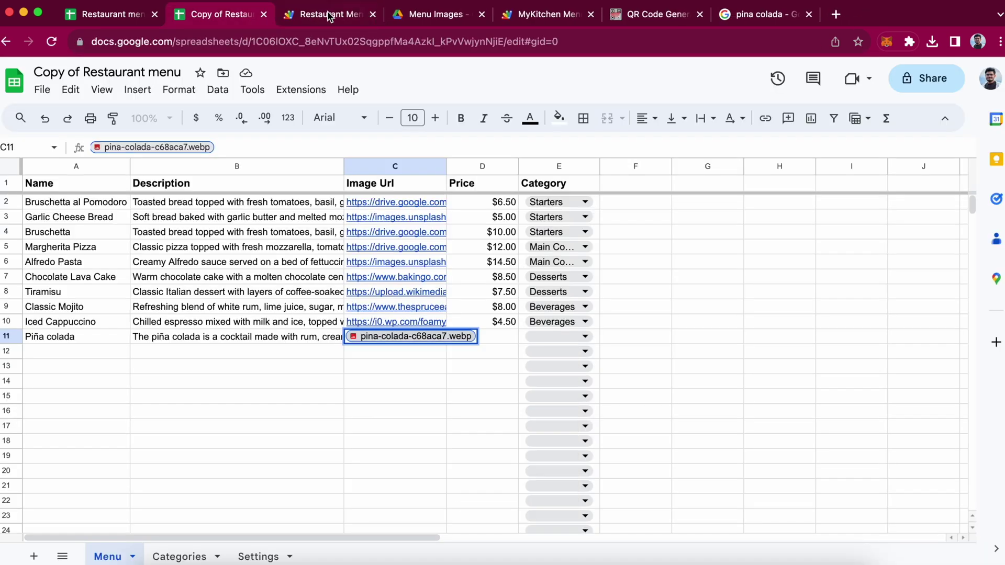
left_click(312, 386)
left_click(314, 336)
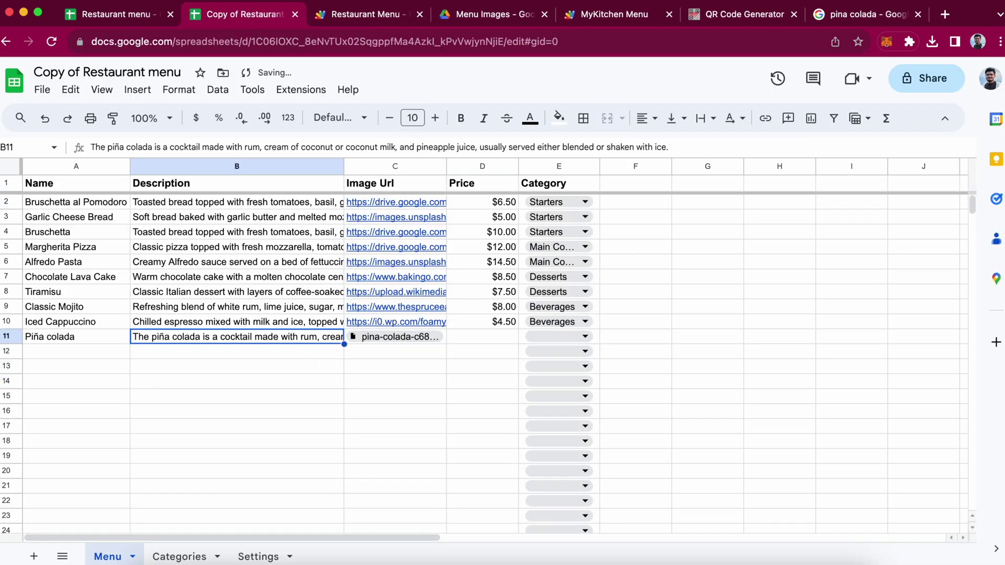
key("Right")
key("Delete")
key("ctrl+v")
key("Tab")
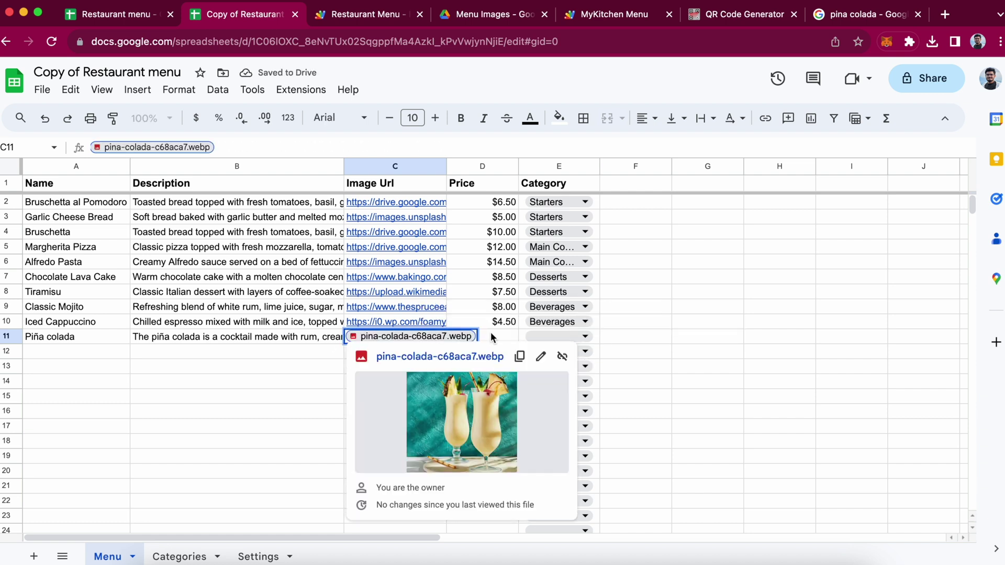
key("ctrl+z")
left_click(409, 419)
Set D11's price to 5 ($5.00) and E11's category to Beverages.
left_click(476, 340)
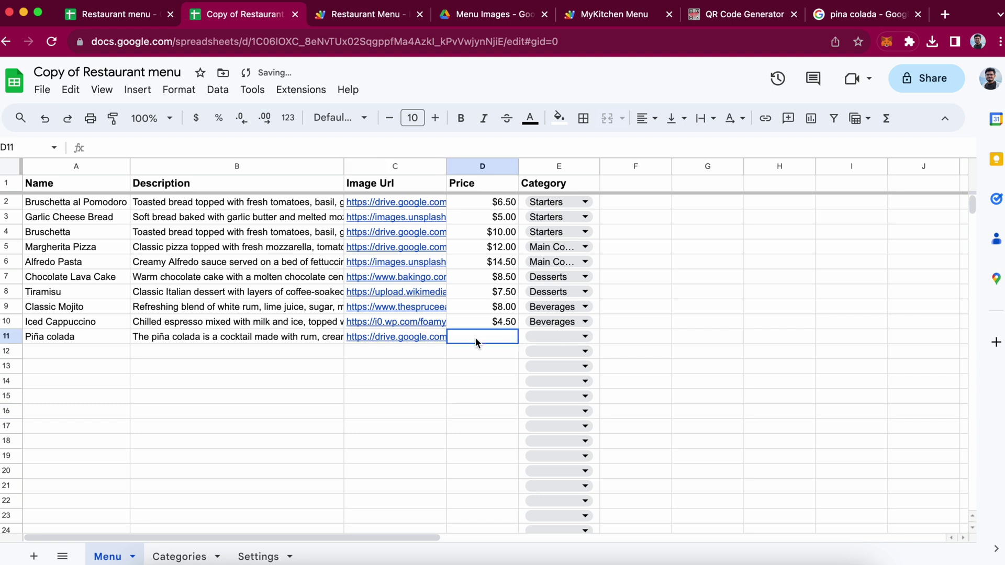
type("5")
key("Return")
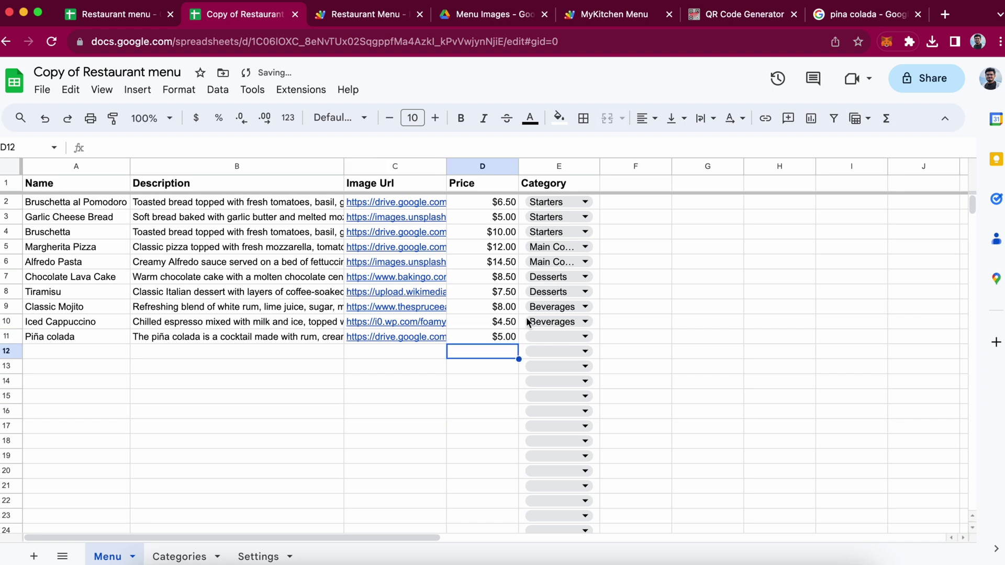
left_click(575, 341)
left_click(577, 424)
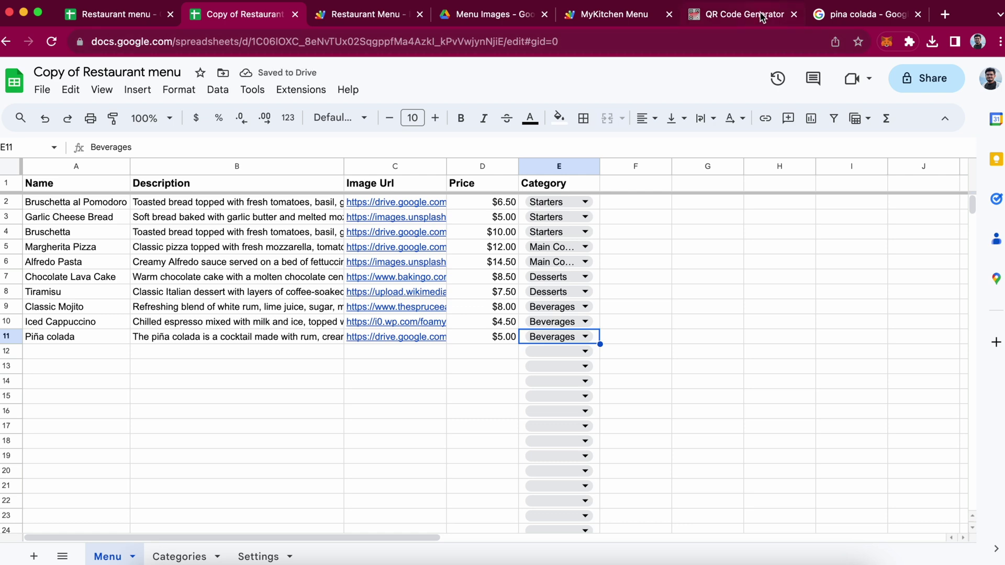
Reload the MyKitchen Menu web app and scroll down to the Beverages section.
left_click(596, 20)
scroll(642, 151, "up", 3)
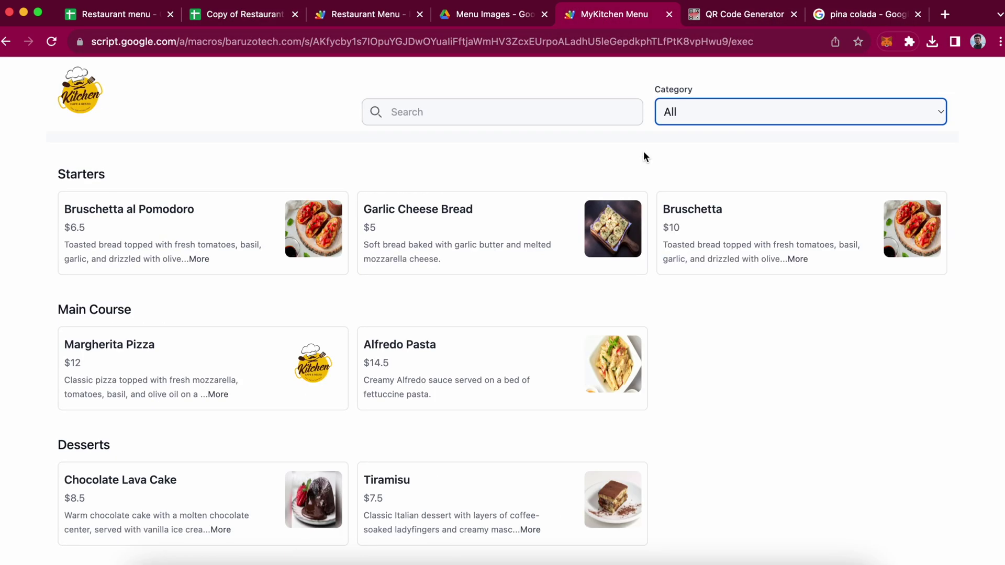
key("super+r")
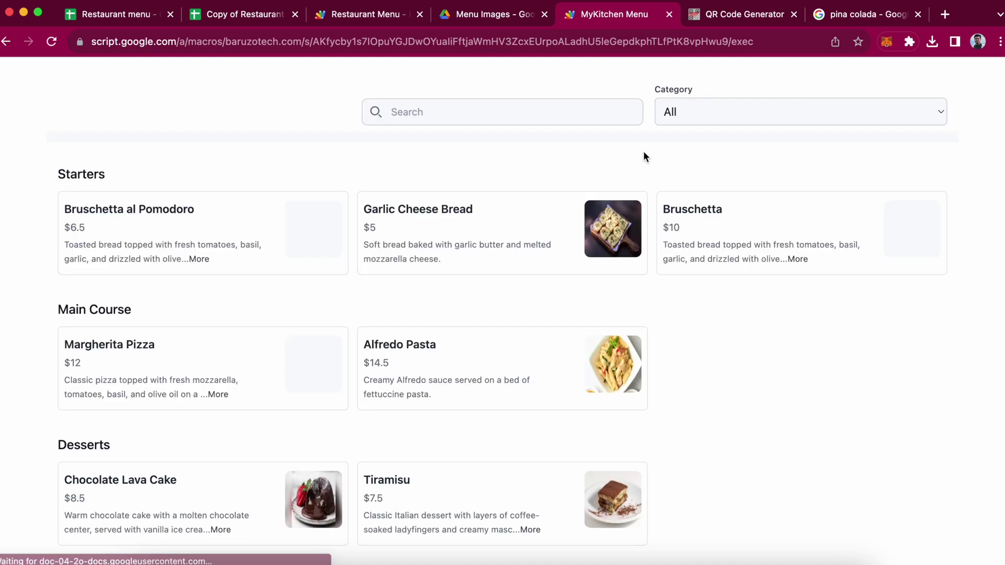
scroll(701, 308, "down", 3)
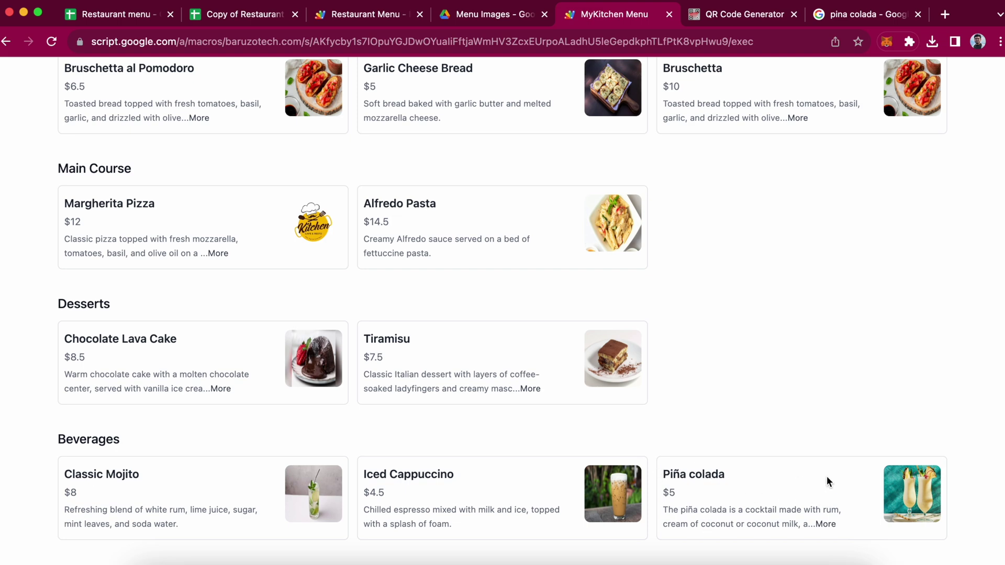
Recheck the spreadsheet row, then reload the menu page back at the top.
left_click(251, 14)
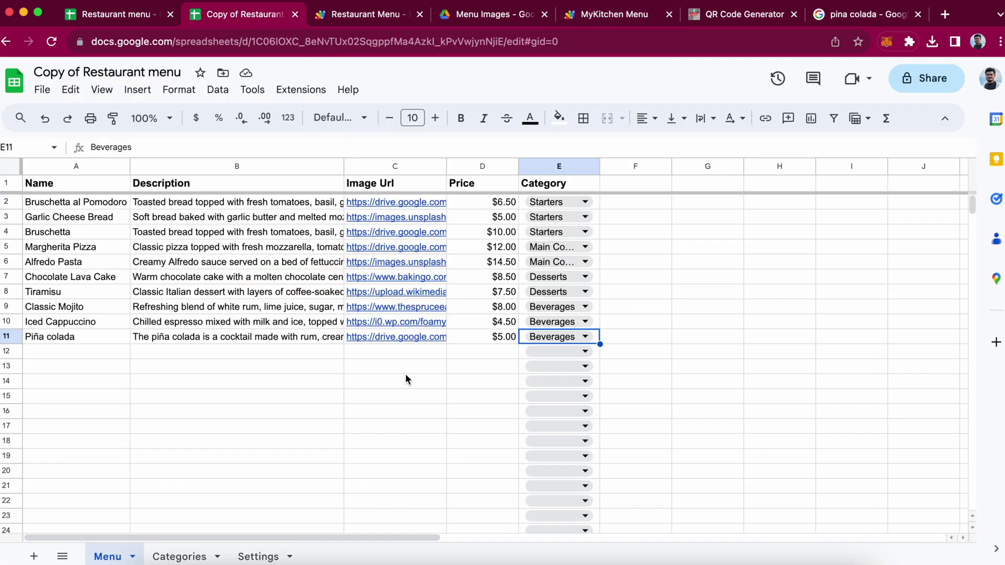
scroll(575, 272, "right", 10)
scroll(523, 244, "left", 10)
left_click(630, 11)
key("super+r")
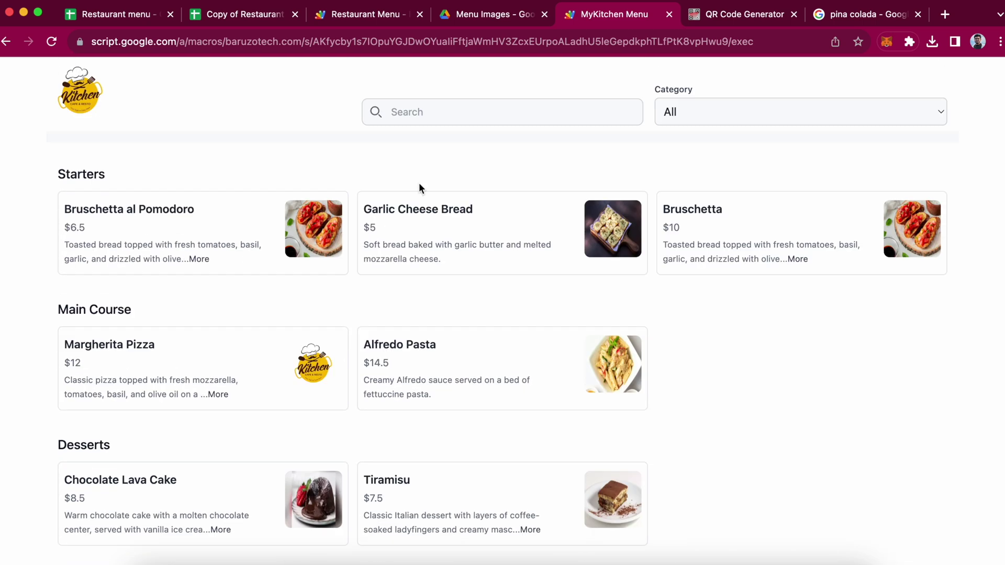
Copy the MyKitchen Menu web app URL into QR Code Generator to create a static QR code.
left_click(759, 40)
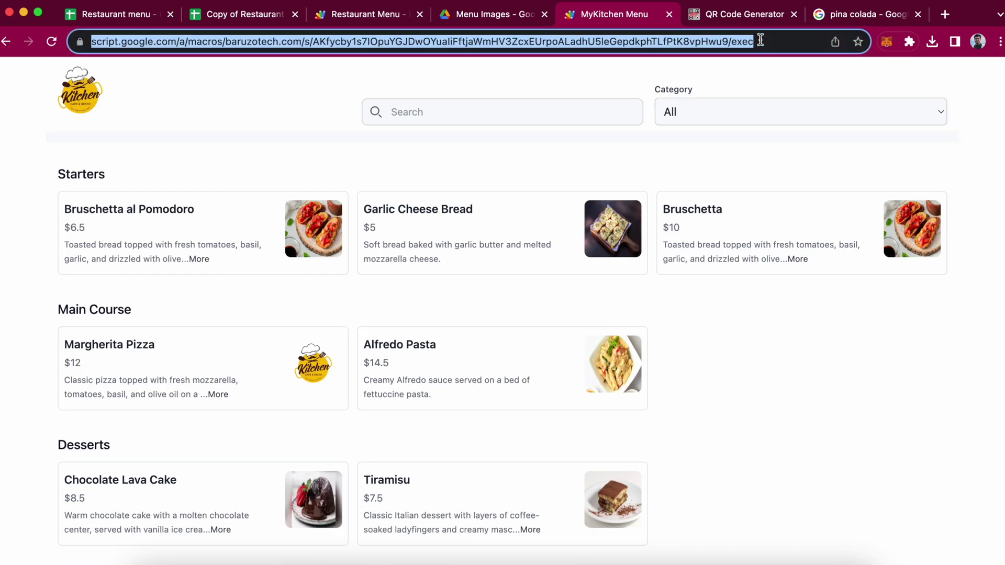
left_click(761, 16)
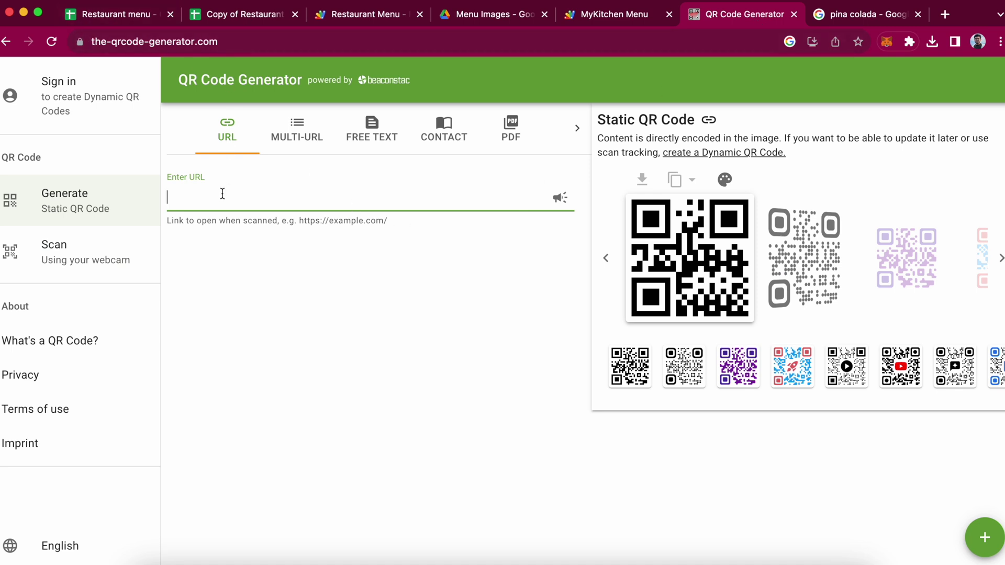
key("super+v")
left_click(454, 355)
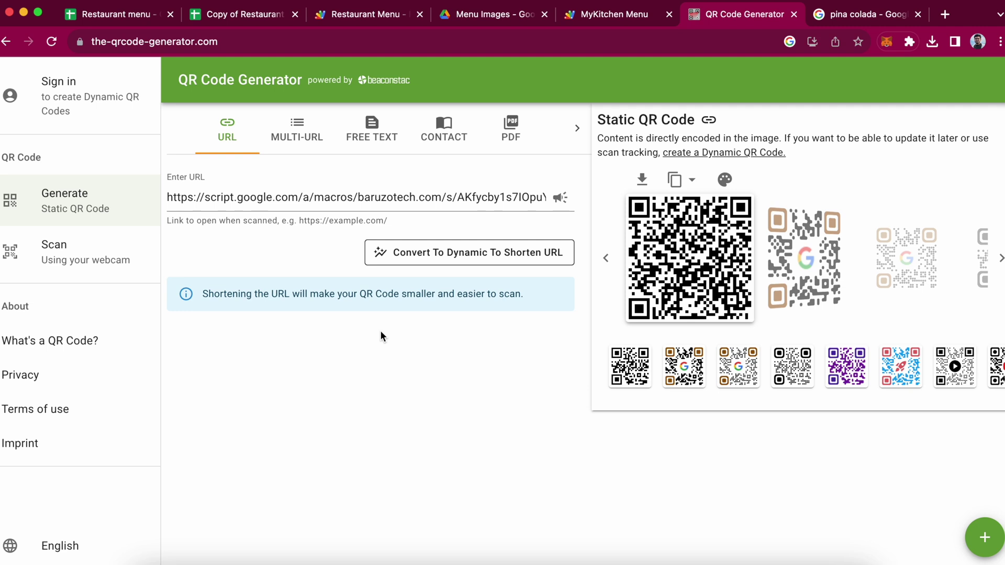
left_click(606, 21)
left_click(695, 474)
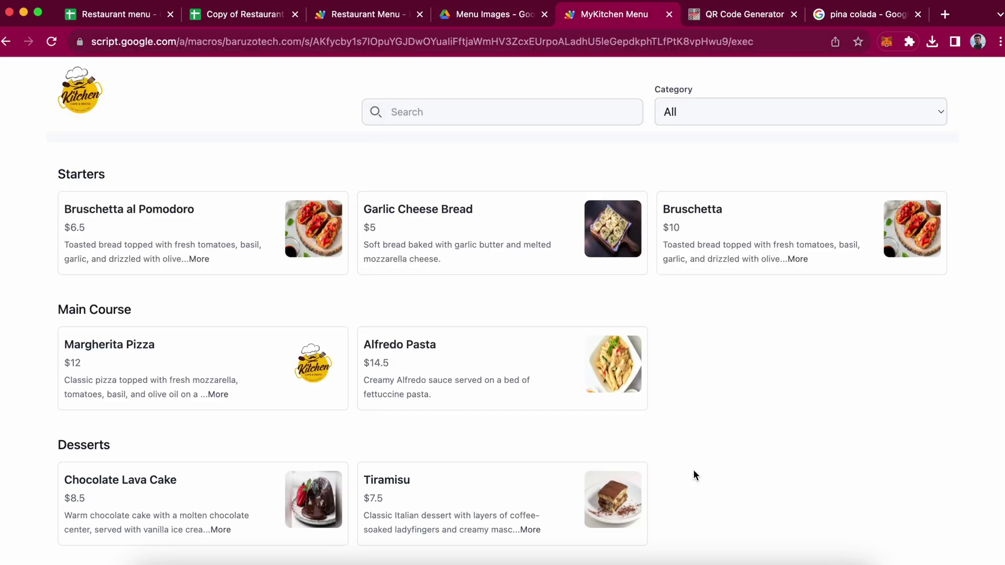